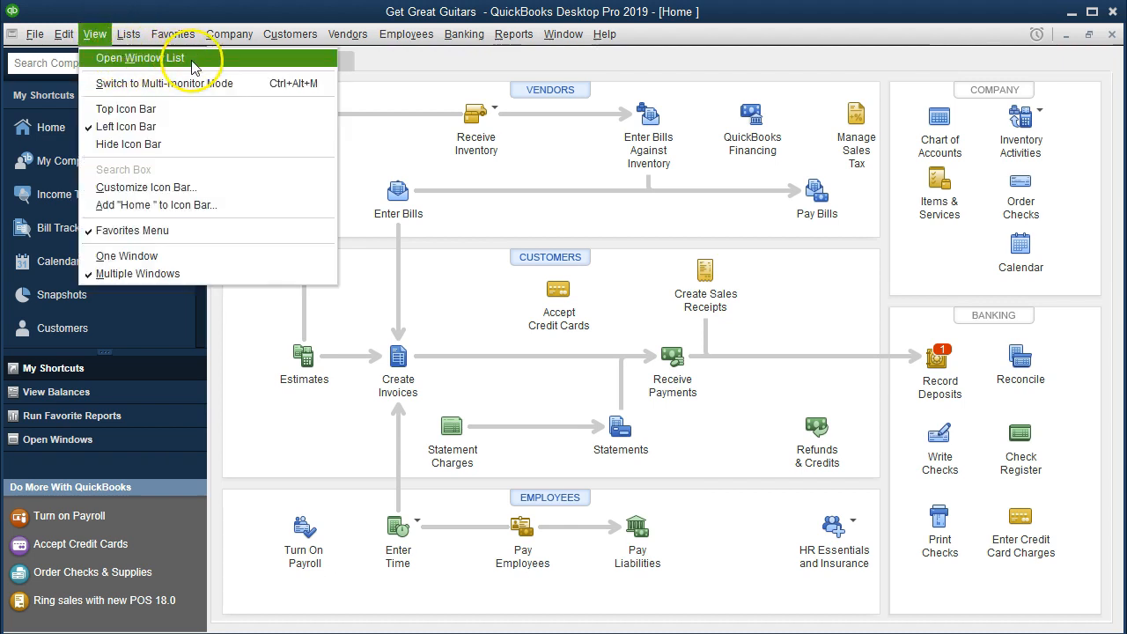
# - Display the list of open windows beside the home page
pyautogui.click(190, 59)
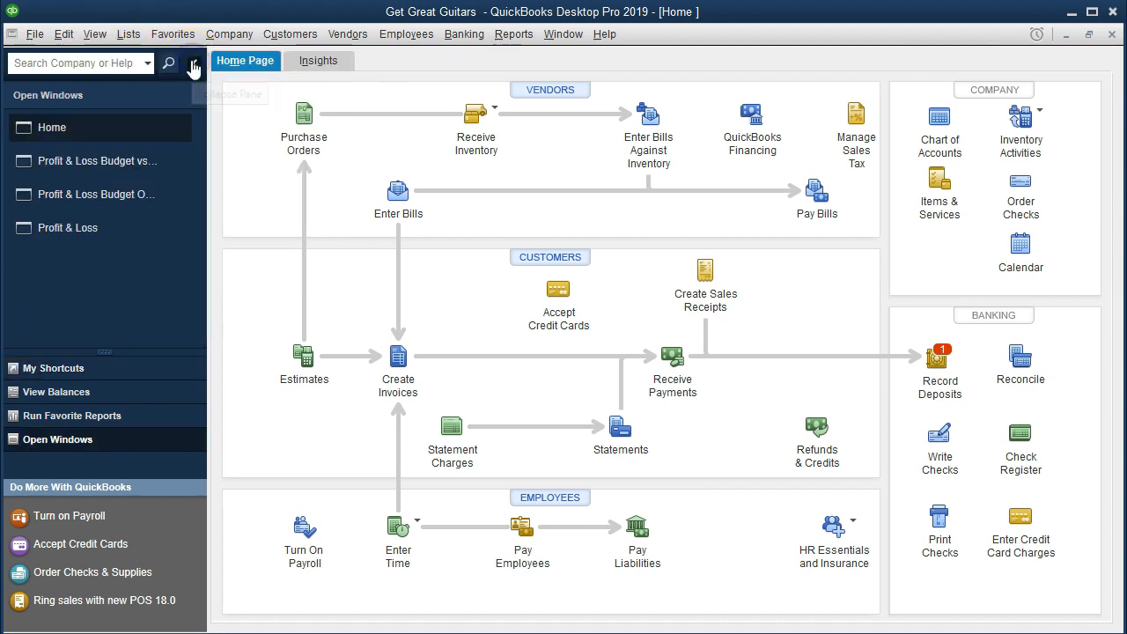
pyautogui.click(68, 523)
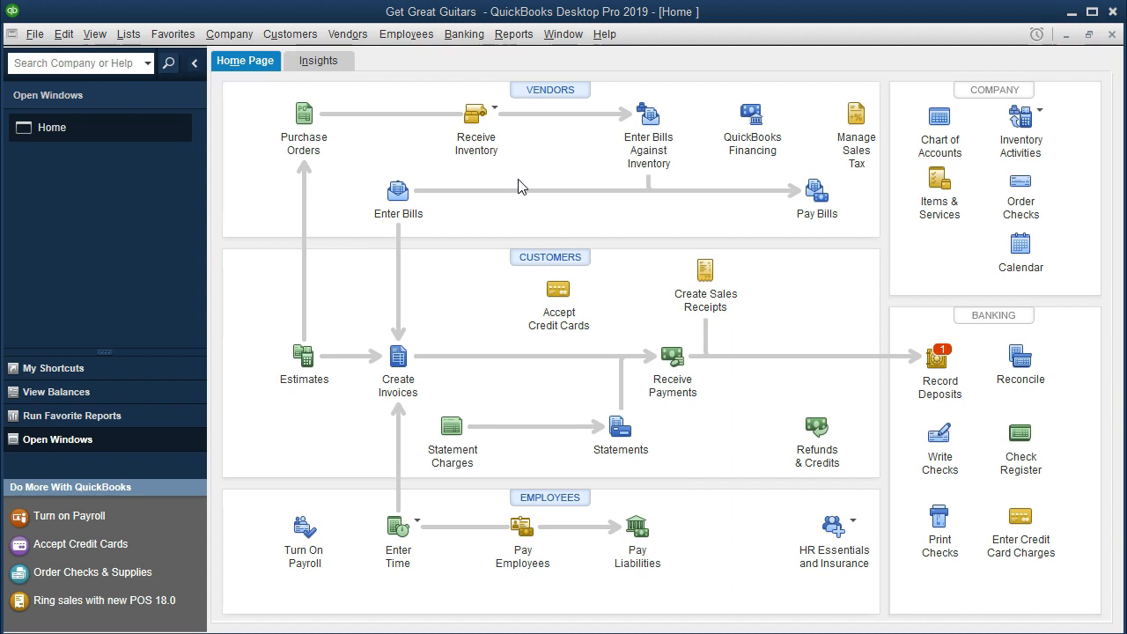
# - Open a blank Enter Bills form for recording an outstanding vendor bill
pyautogui.click(471, 223)
pyautogui.click(412, 215)
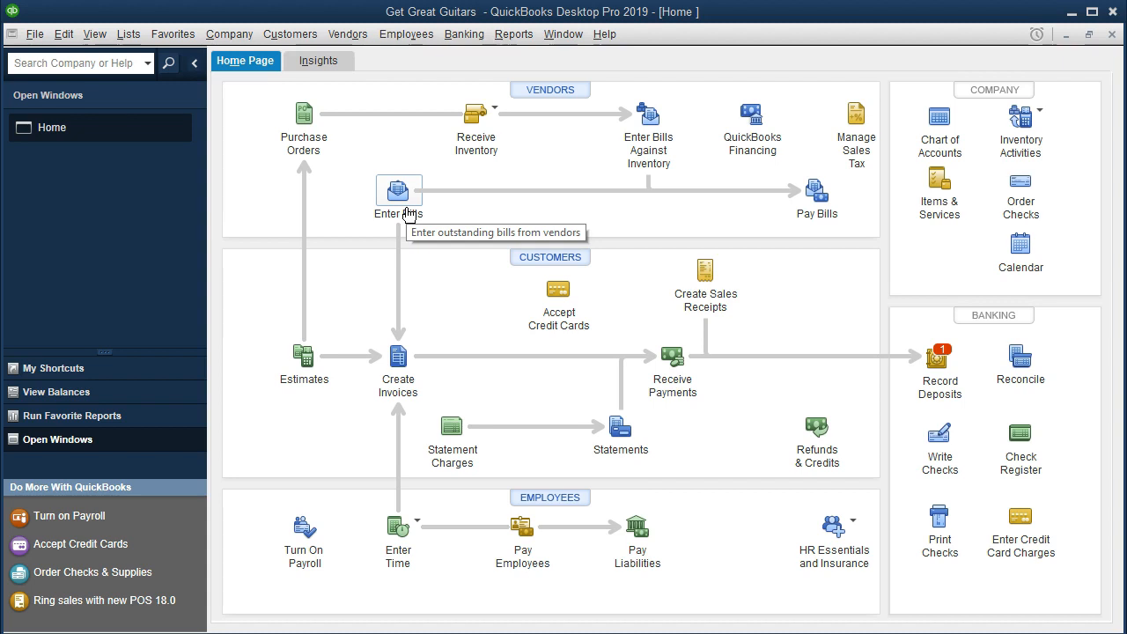
pyautogui.click(431, 236)
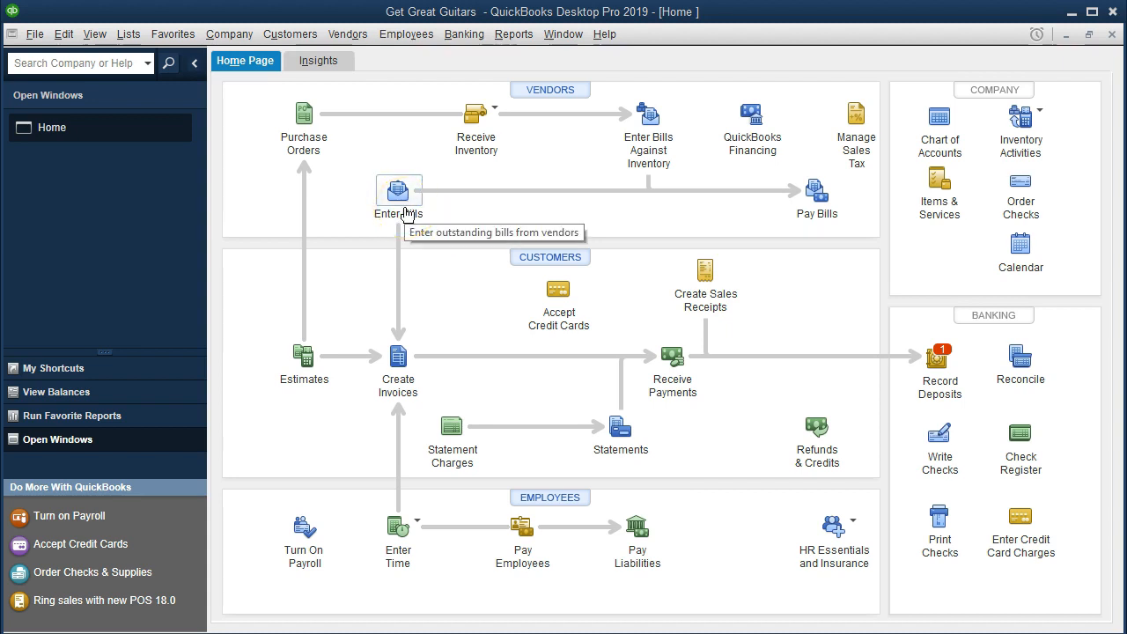
pyautogui.click(405, 214)
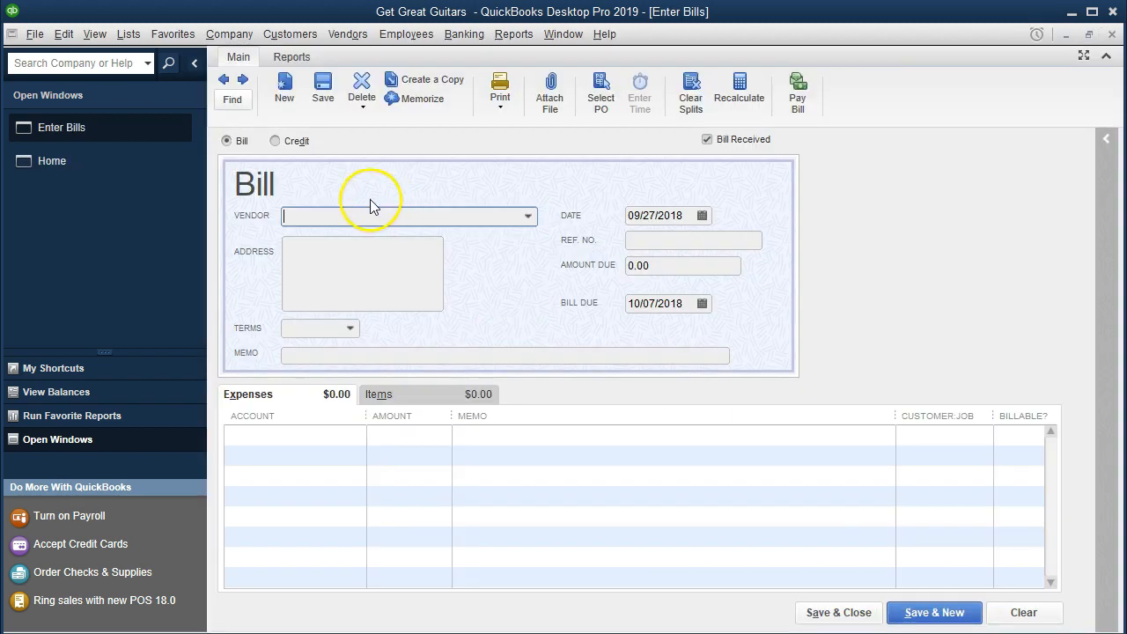
# - View the blank bill's item lines and go back to the previously entered bill
pyautogui.click(254, 221)
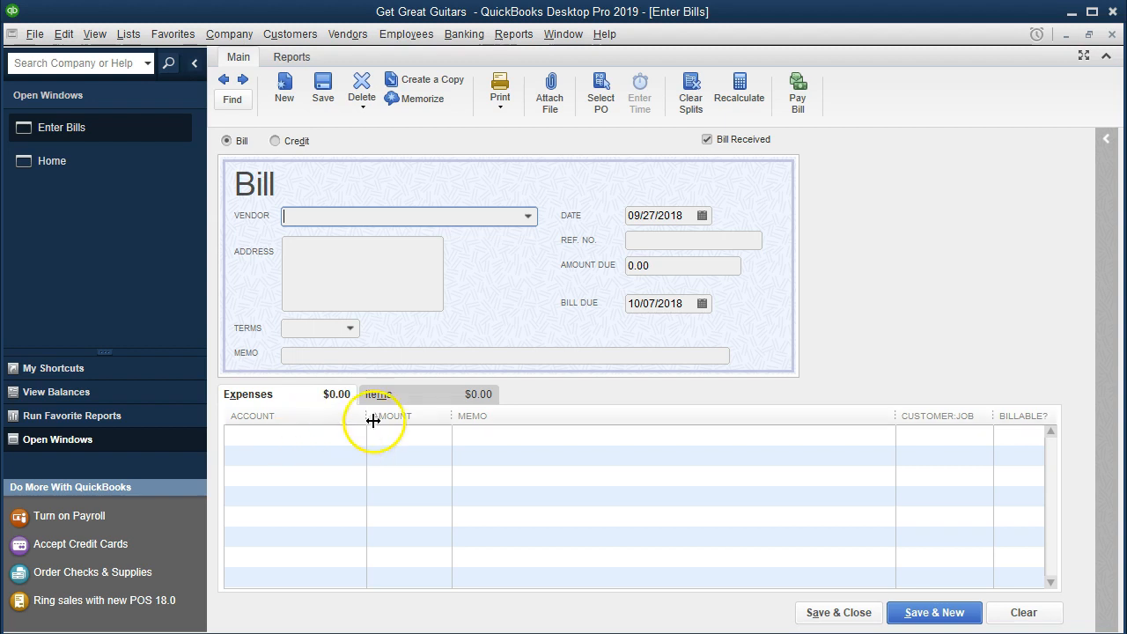
pyautogui.click(398, 393)
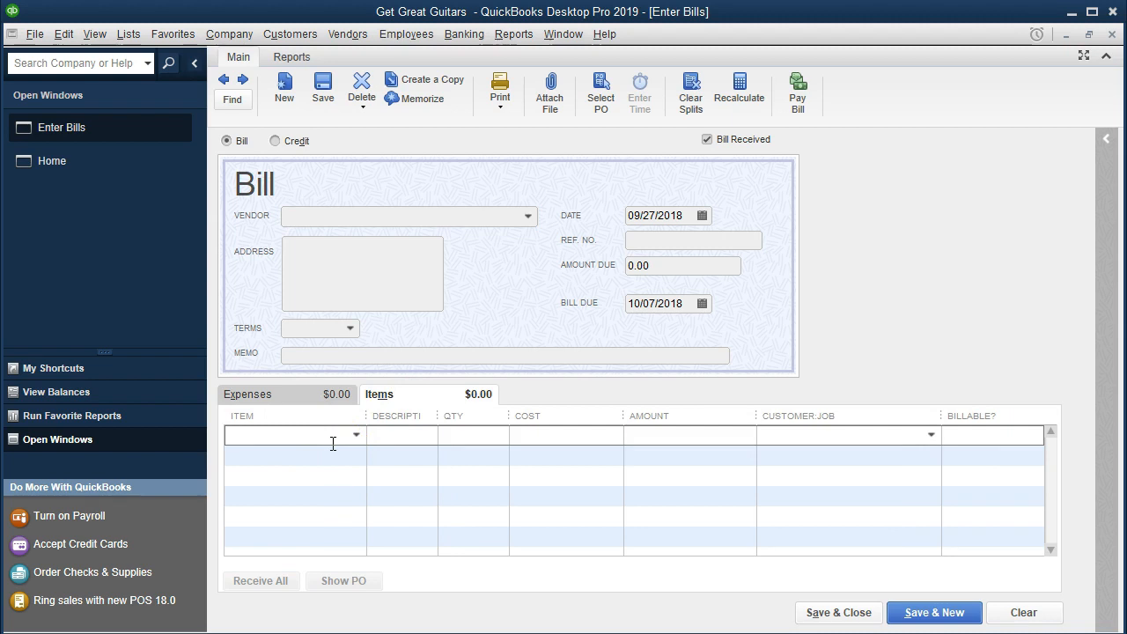
pyautogui.click(226, 83)
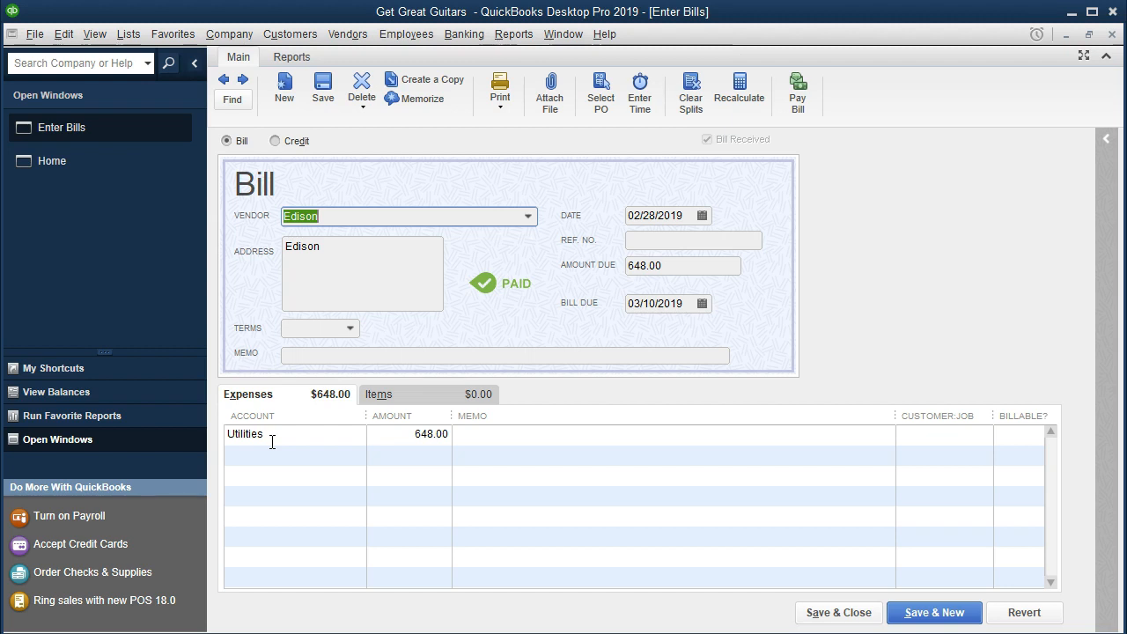
# - Open the standard Balance Sheet report from the company and financial reports
pyautogui.click(522, 37)
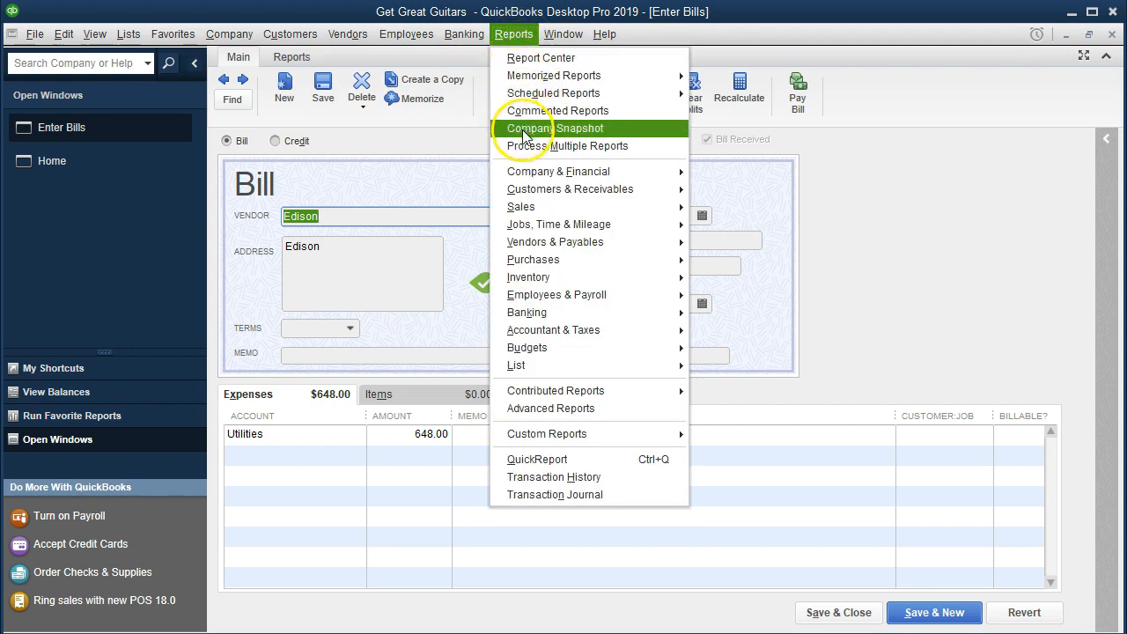
pyautogui.moveTo(547, 170)
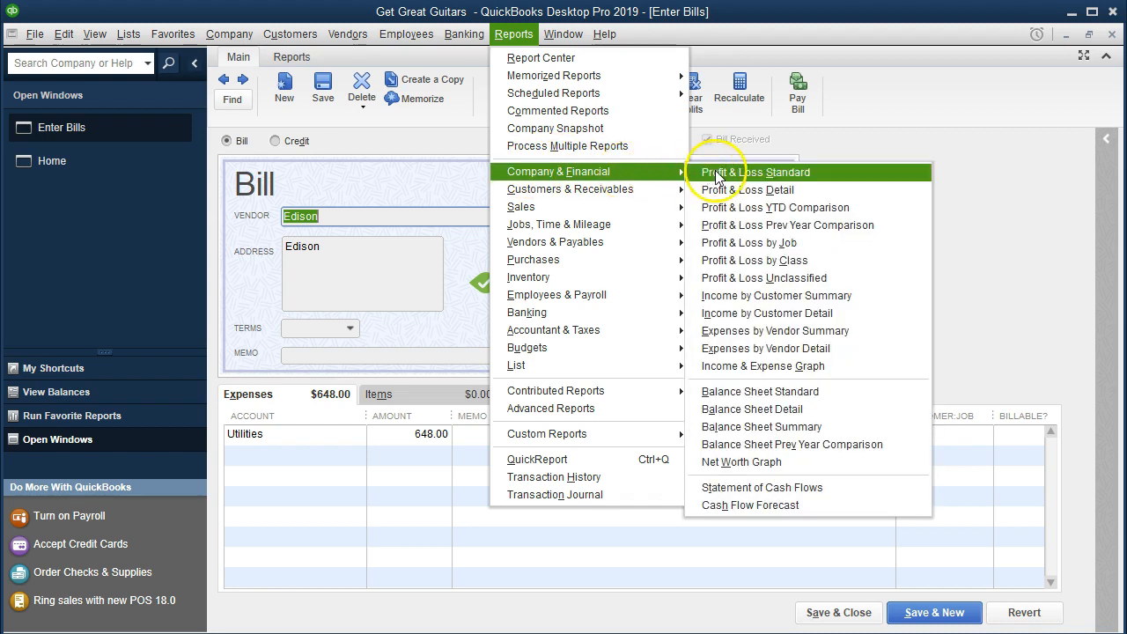
pyautogui.click(834, 398)
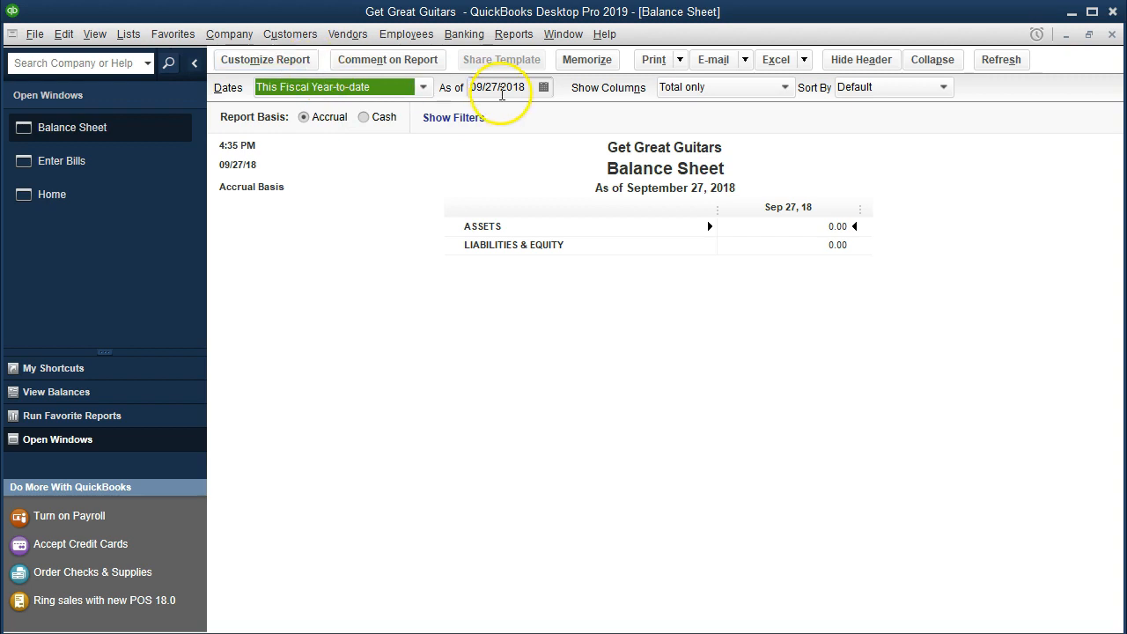
# - Customize the Balance Sheet's date range to run from 01/01/2019 to 12/31/2019
pyautogui.click(299, 59)
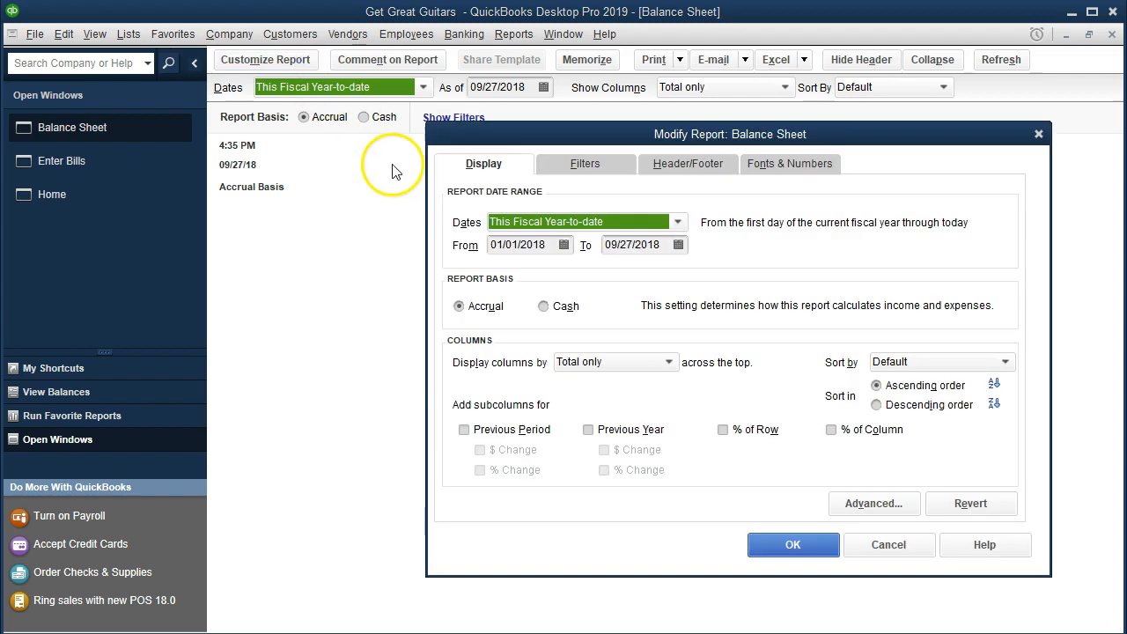
pyautogui.press('Tab')
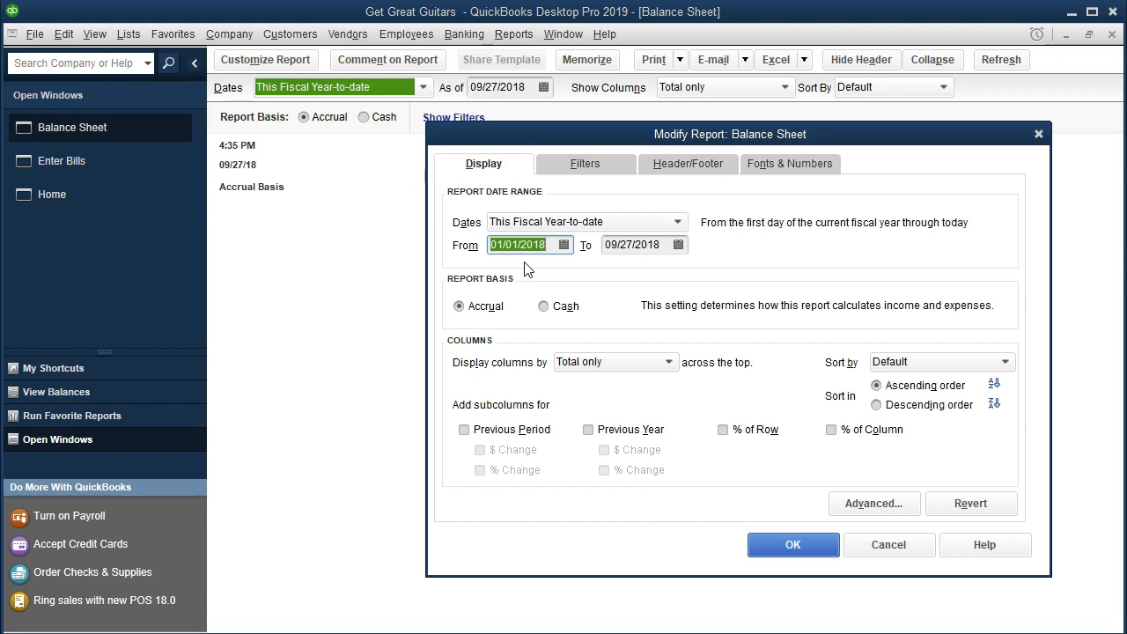
pyautogui.write('010119')
pyautogui.press('Tab')
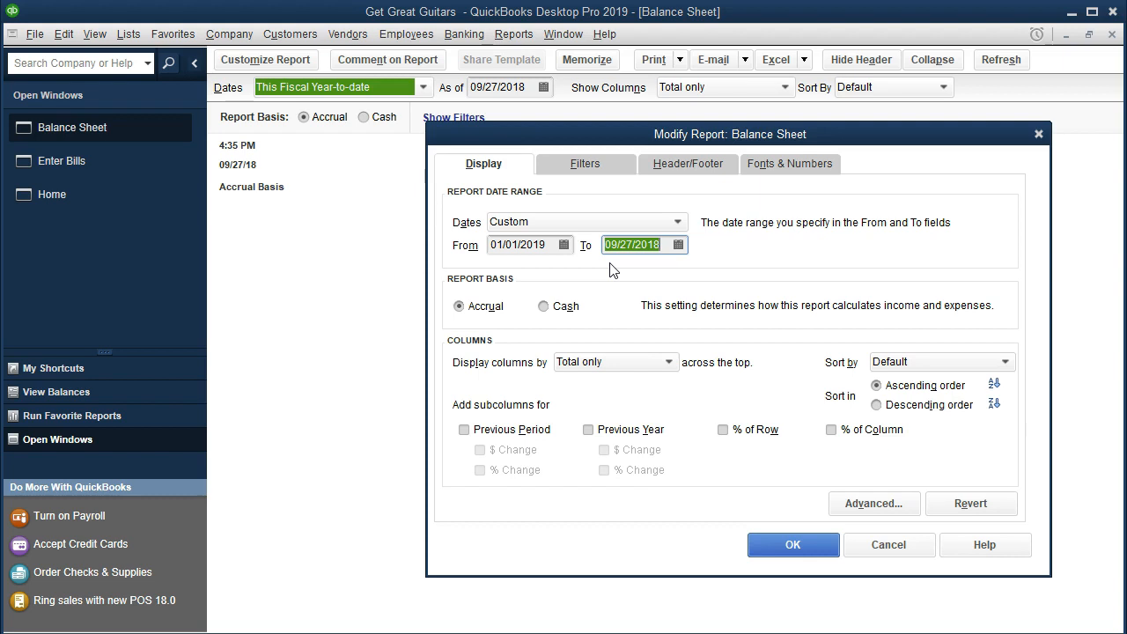
pyautogui.write('123119')
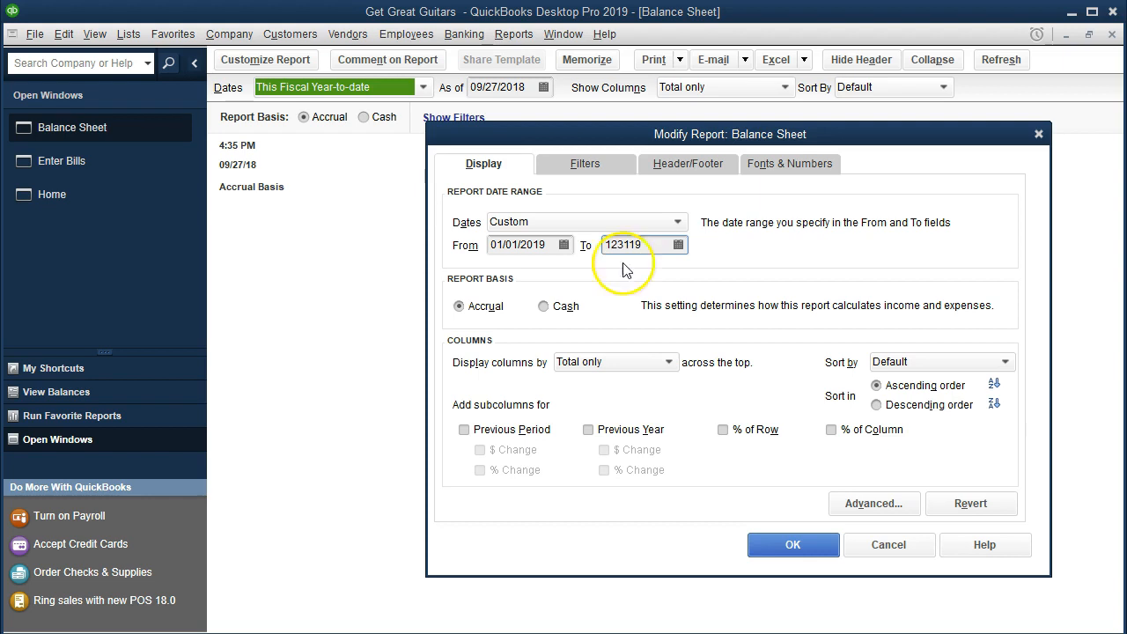
pyautogui.press('Tab')
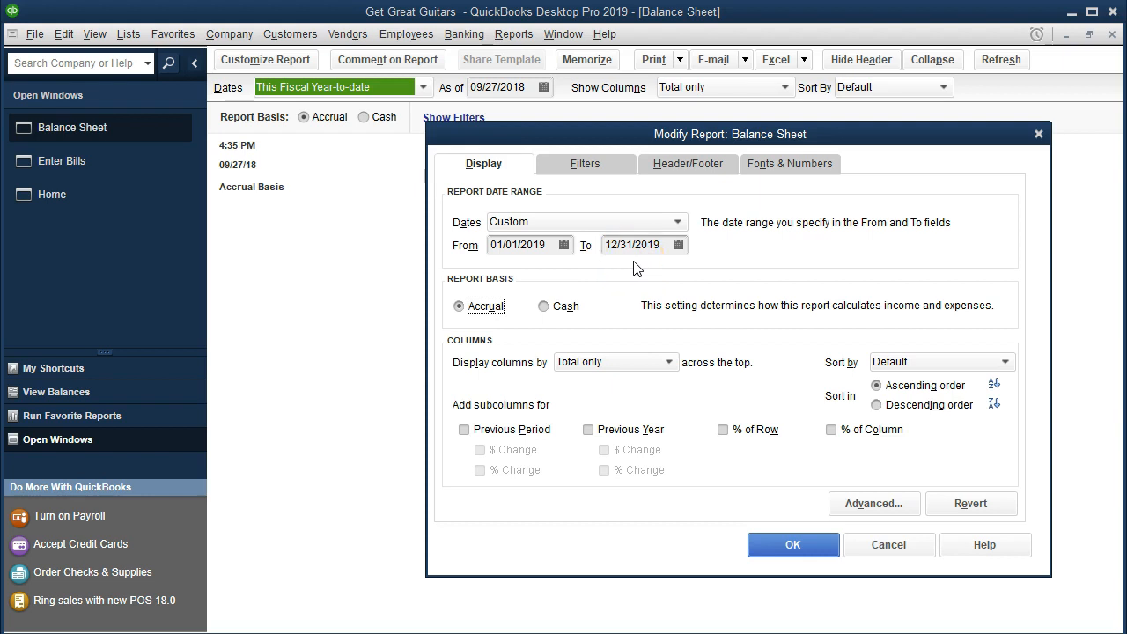
pyautogui.click(776, 542)
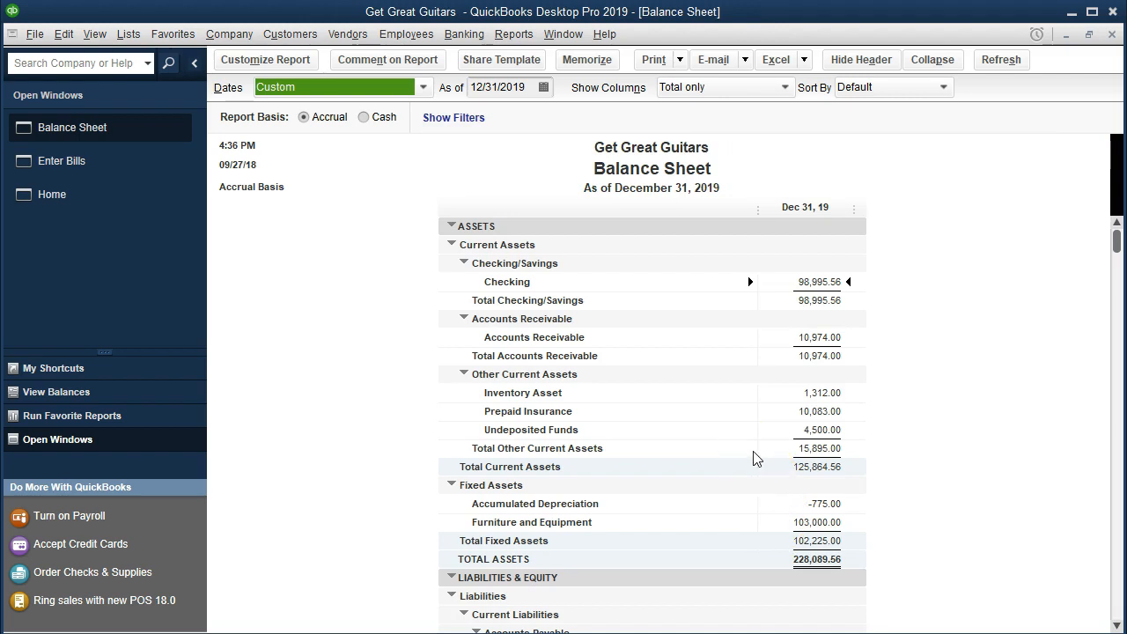
# - Drill into the Accounts Payable balance under current liabilities to list its transactions
pyautogui.click(747, 443)
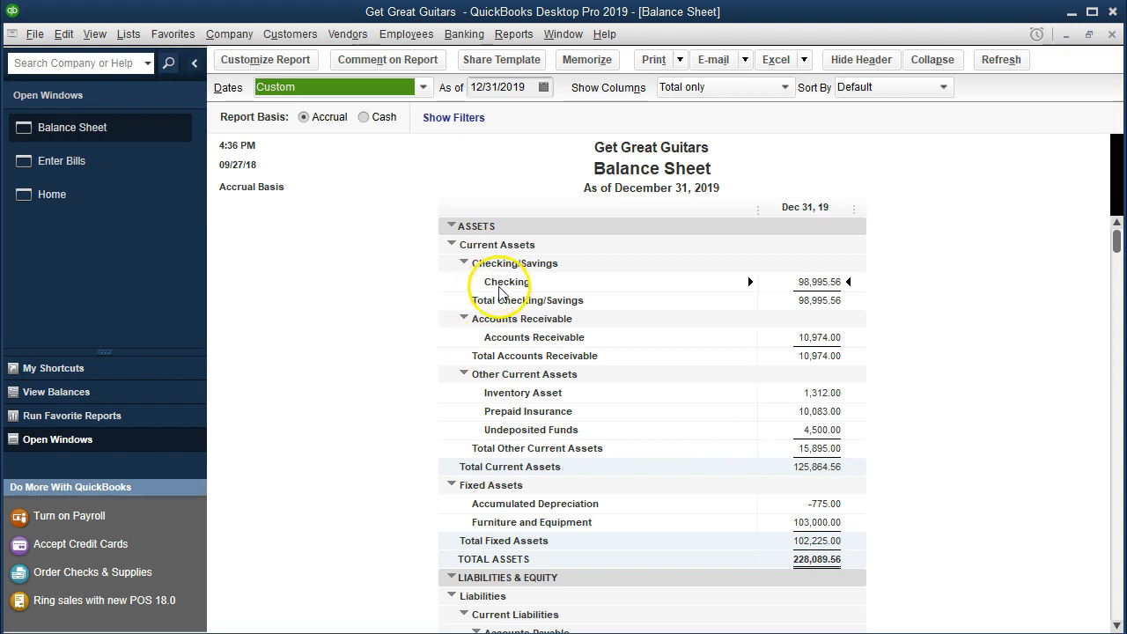
pyautogui.scroll(-4, 402, 328)
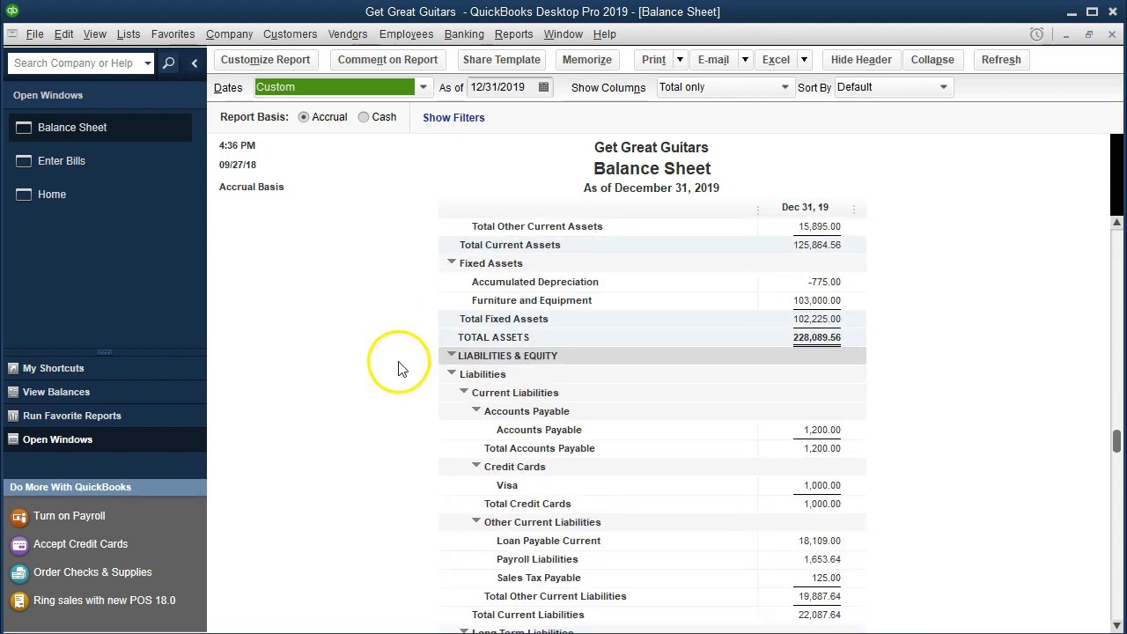
pyautogui.scroll(-2, 625, 438)
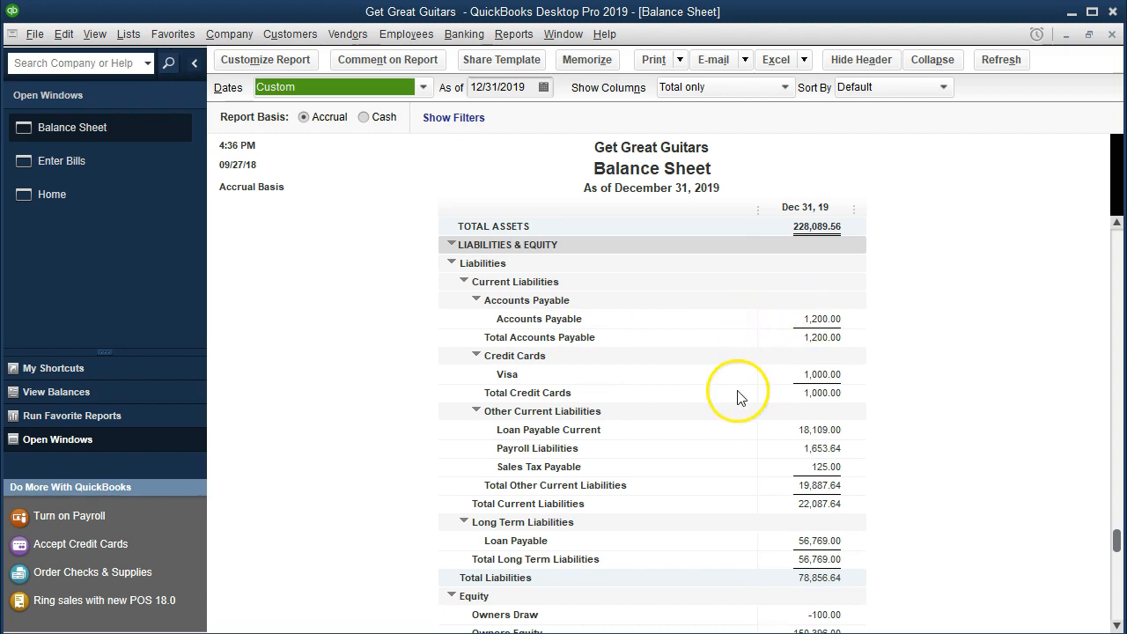
pyautogui.doubleClick(795, 320)
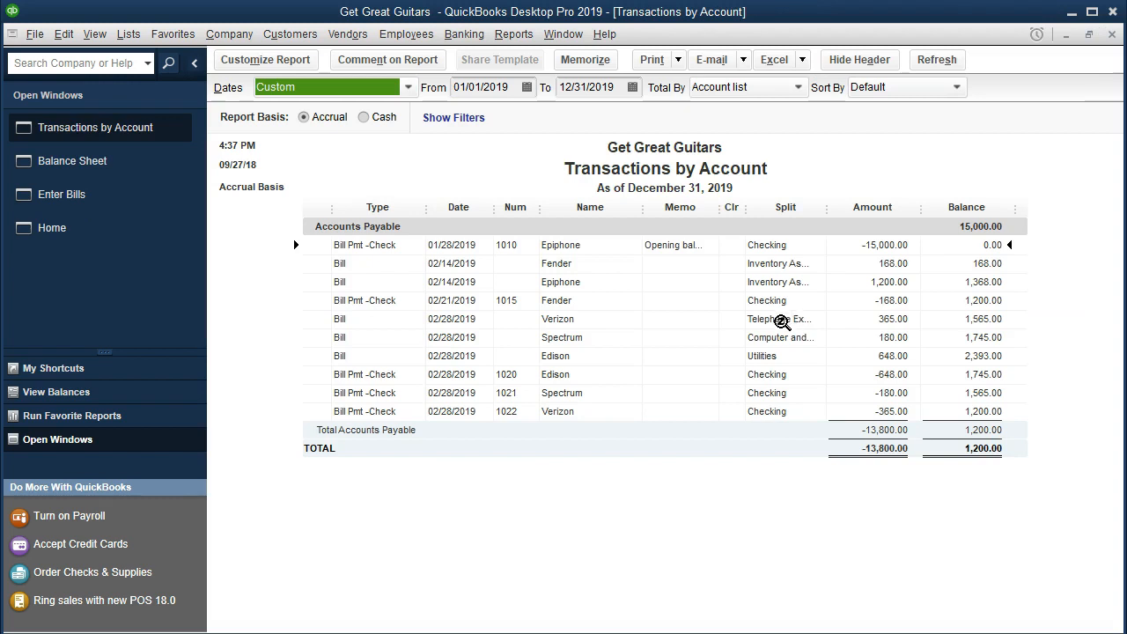
# - Examine the Accounts Payable bills and bill payments one by one, from the Fender bill to the Edison payment
pyautogui.click(365, 263)
pyautogui.click(368, 282)
pyautogui.click(374, 300)
pyautogui.click(375, 318)
pyautogui.click(373, 337)
pyautogui.click(371, 356)
pyautogui.click(375, 373)
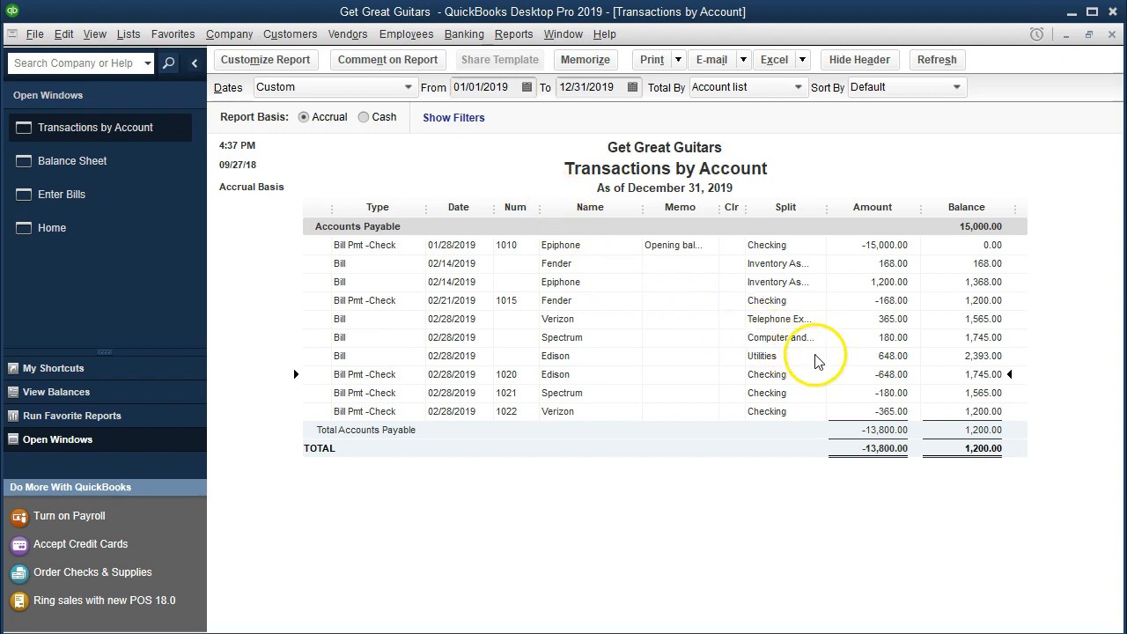
# - Inspect the 02/28/2019 Edison utilities bill, and close it along with the Transactions by Account report
pyautogui.click(840, 358)
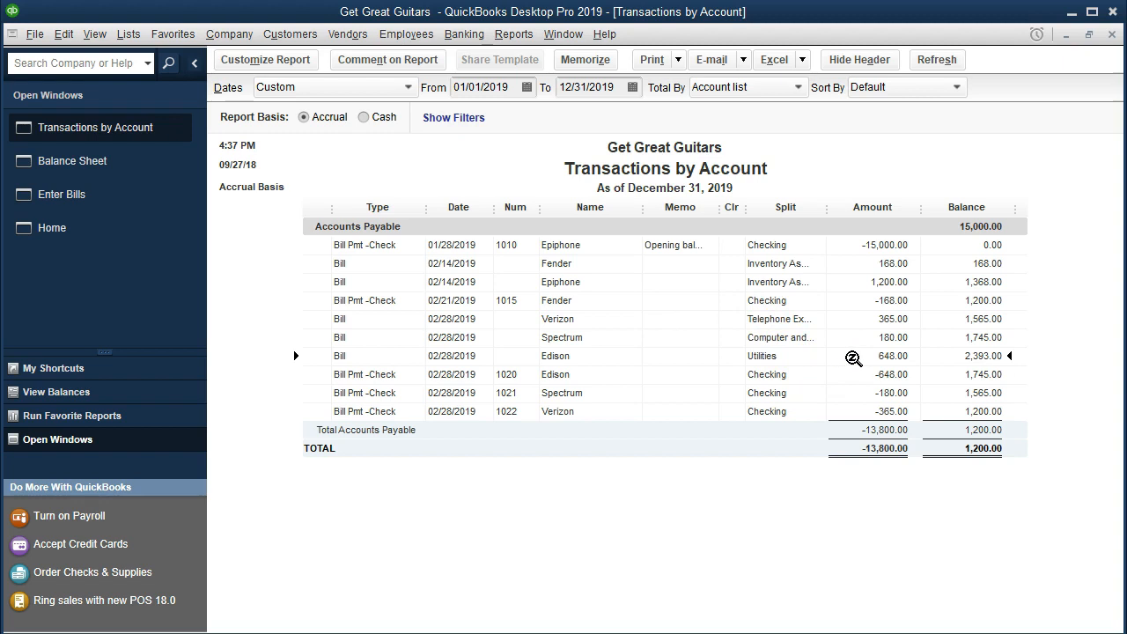
pyautogui.doubleClick(852, 359)
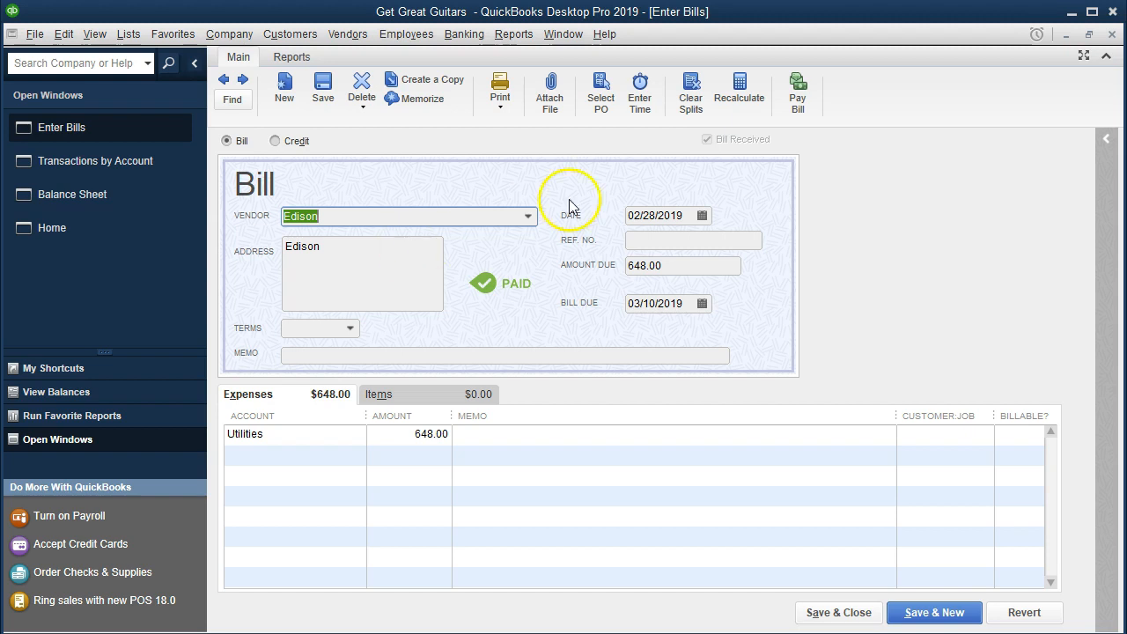
pyautogui.click(1111, 37)
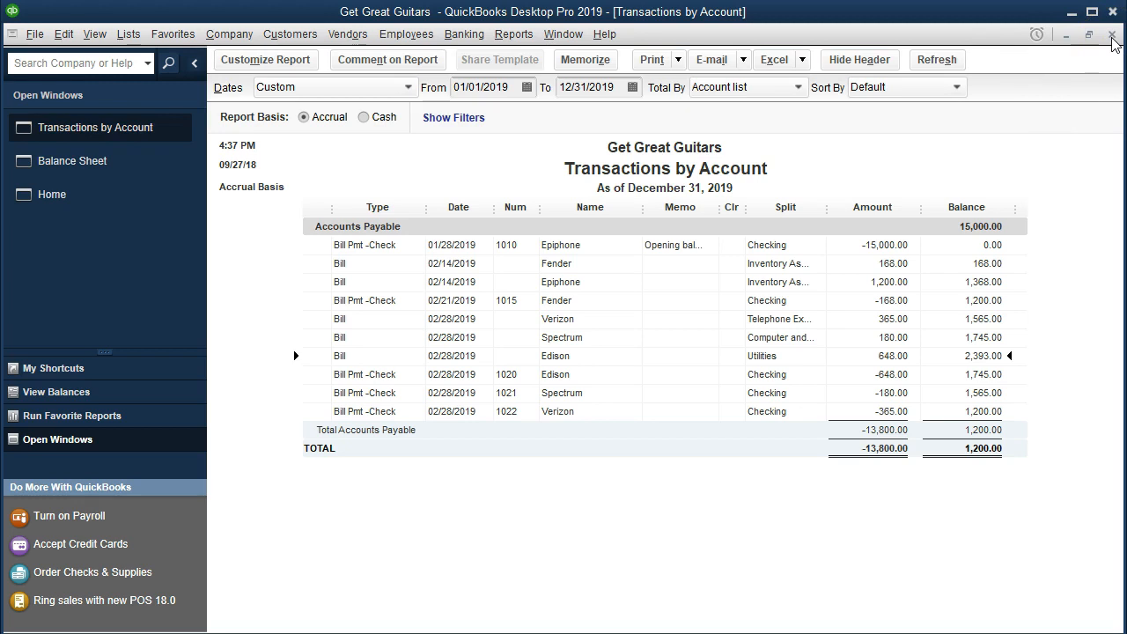
pyautogui.click(1111, 37)
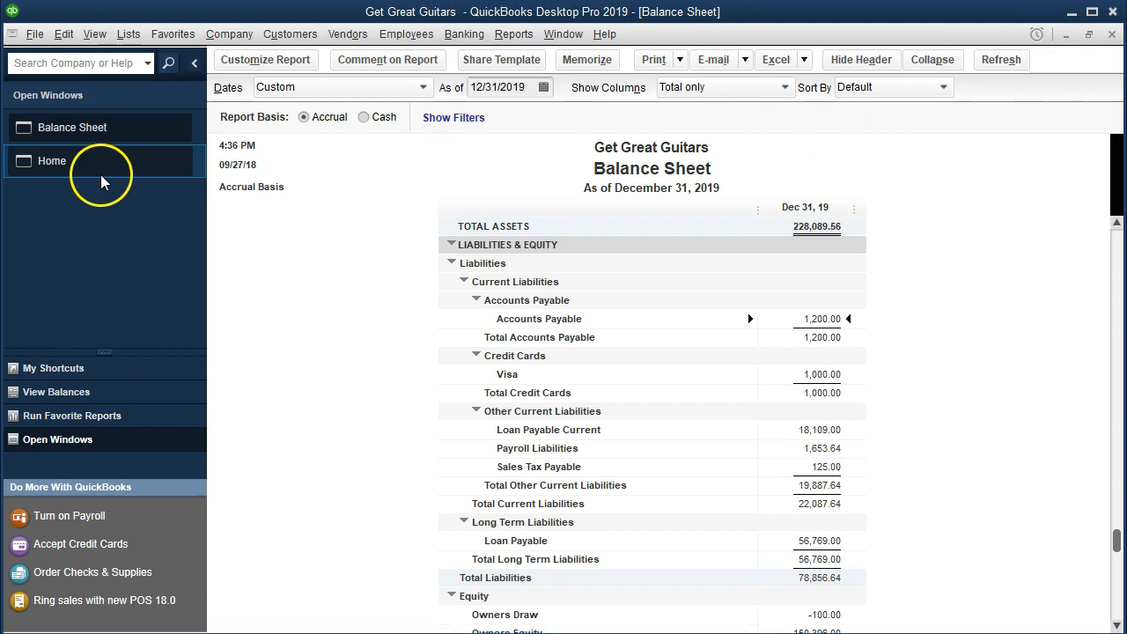
pyautogui.click(148, 162)
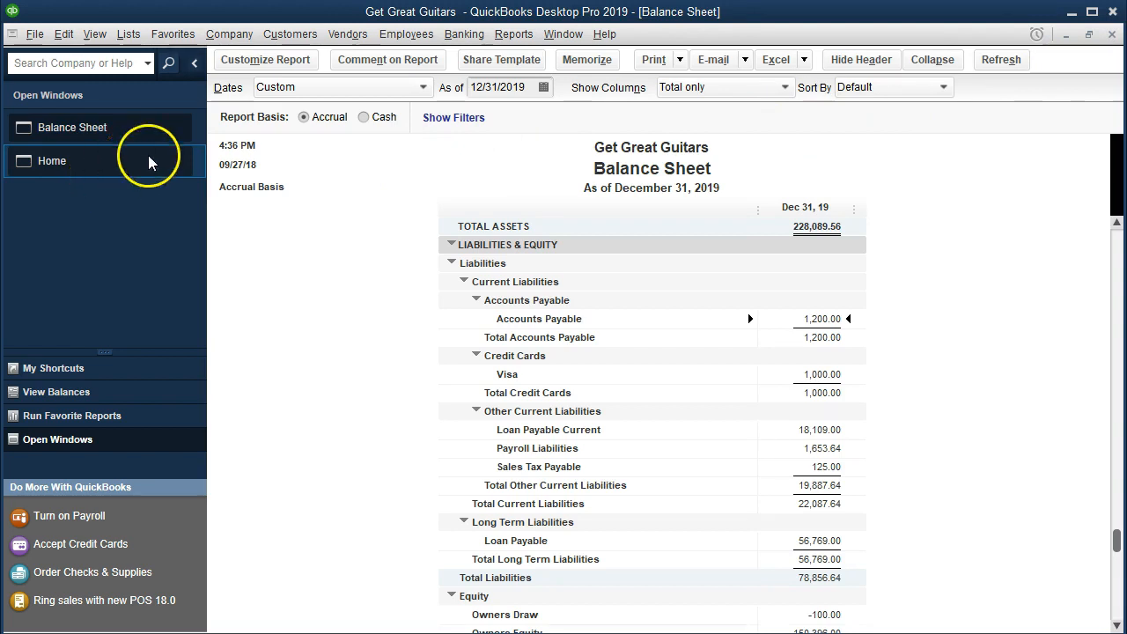
# - Open the standard Profit & Loss report from the company and financial reports
pyautogui.click(517, 42)
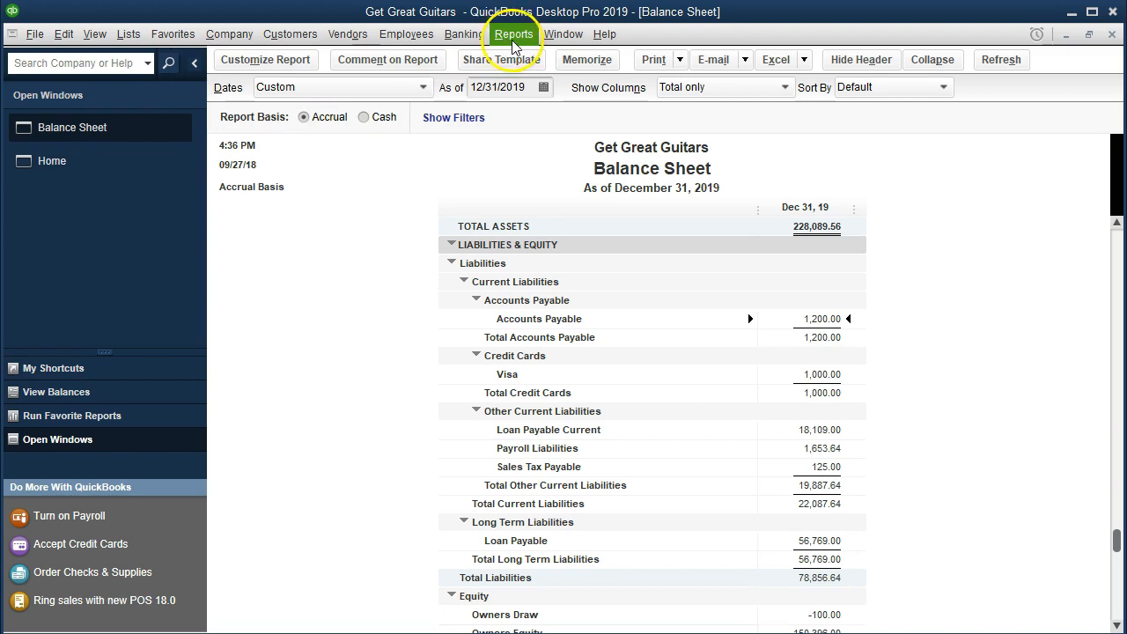
pyautogui.click(520, 44)
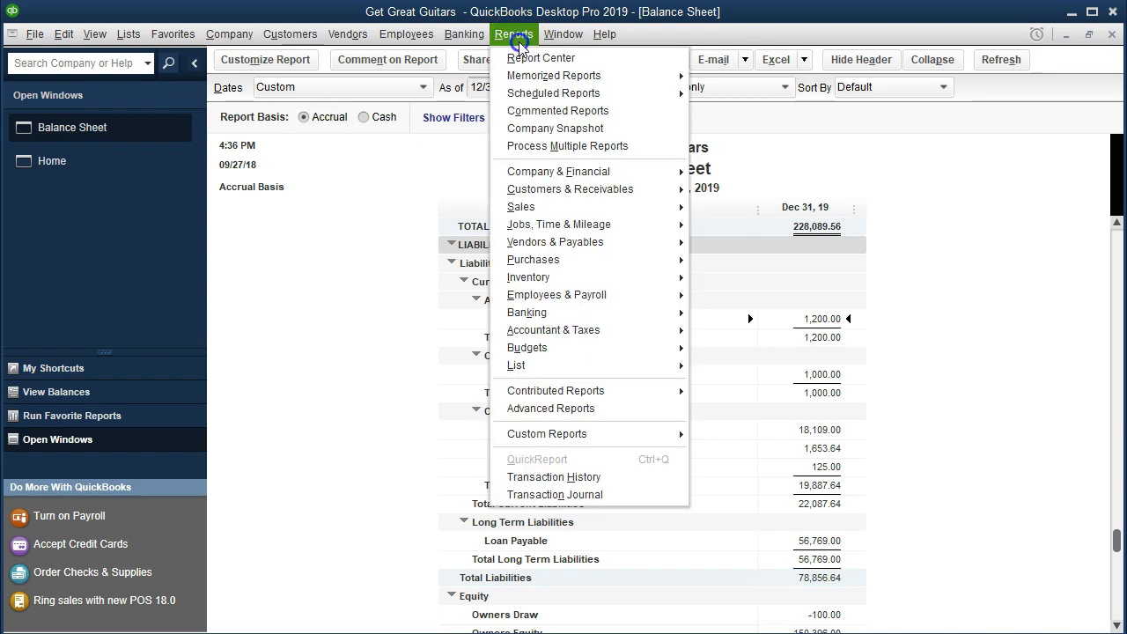
pyautogui.click(558, 174)
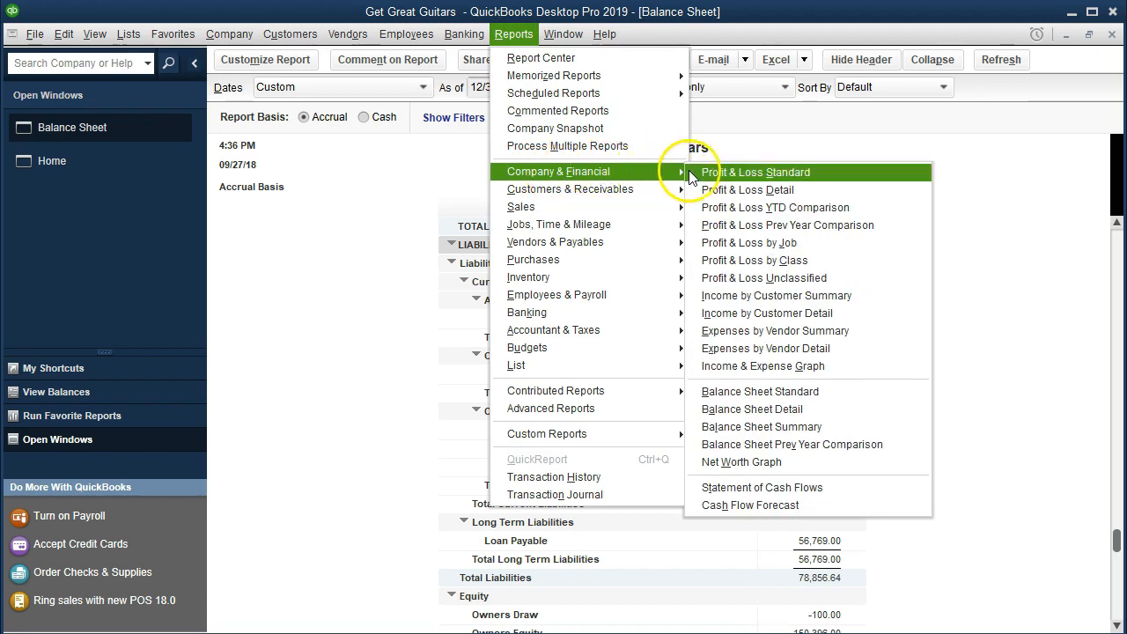
pyautogui.click(826, 176)
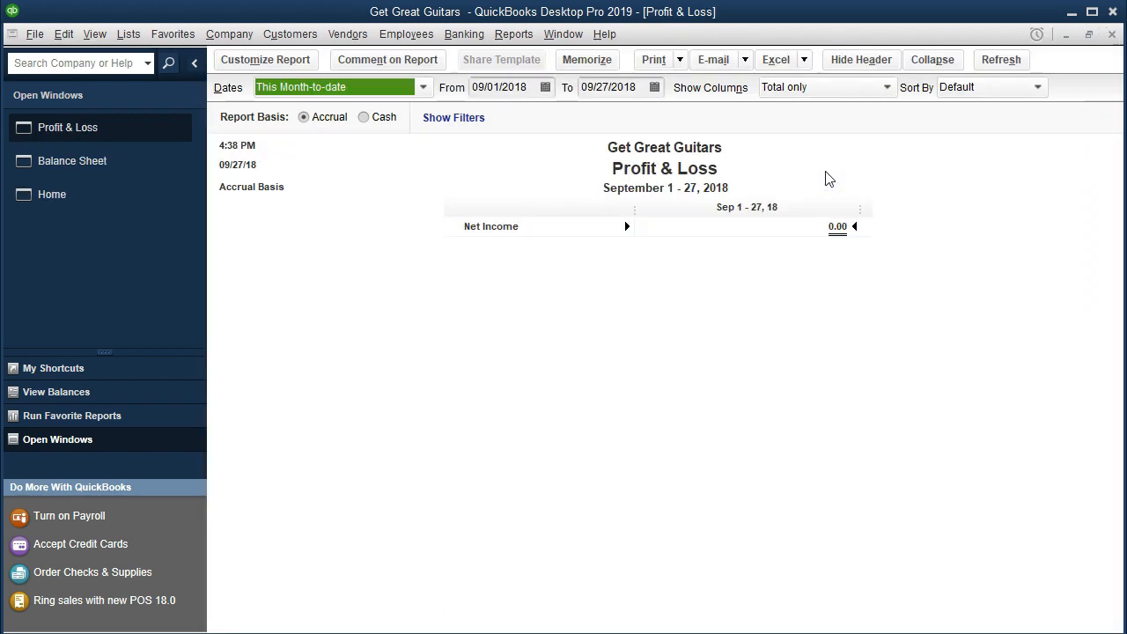
# - Set the Profit & Loss report's date range from 01/01/2019 to 12/31/2019
pyautogui.press('Tab')
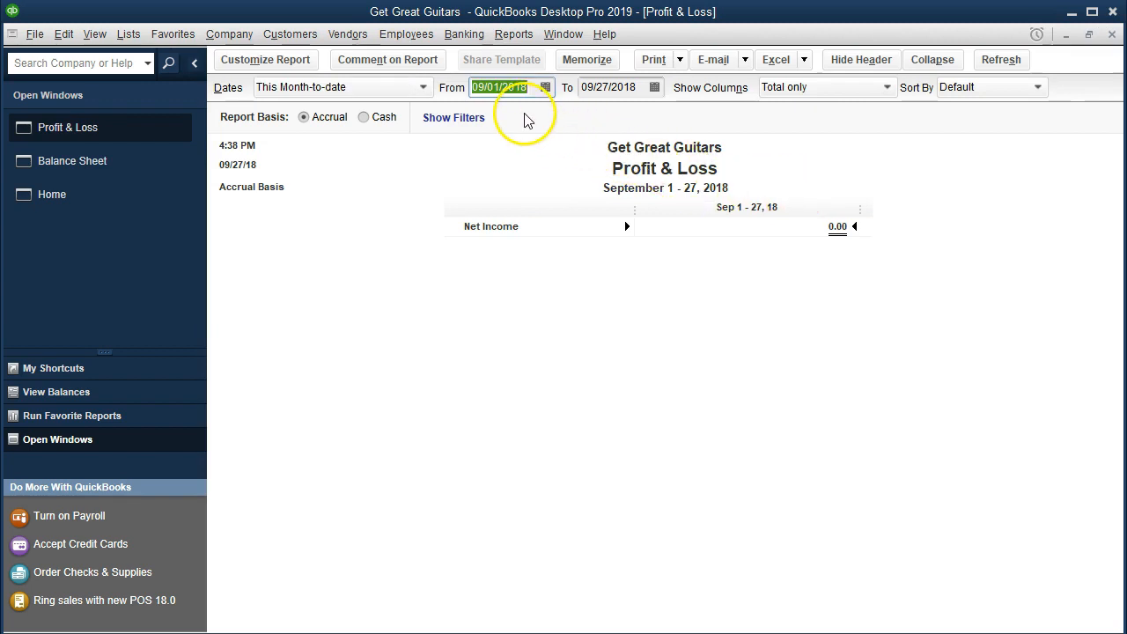
pyautogui.write('010119')
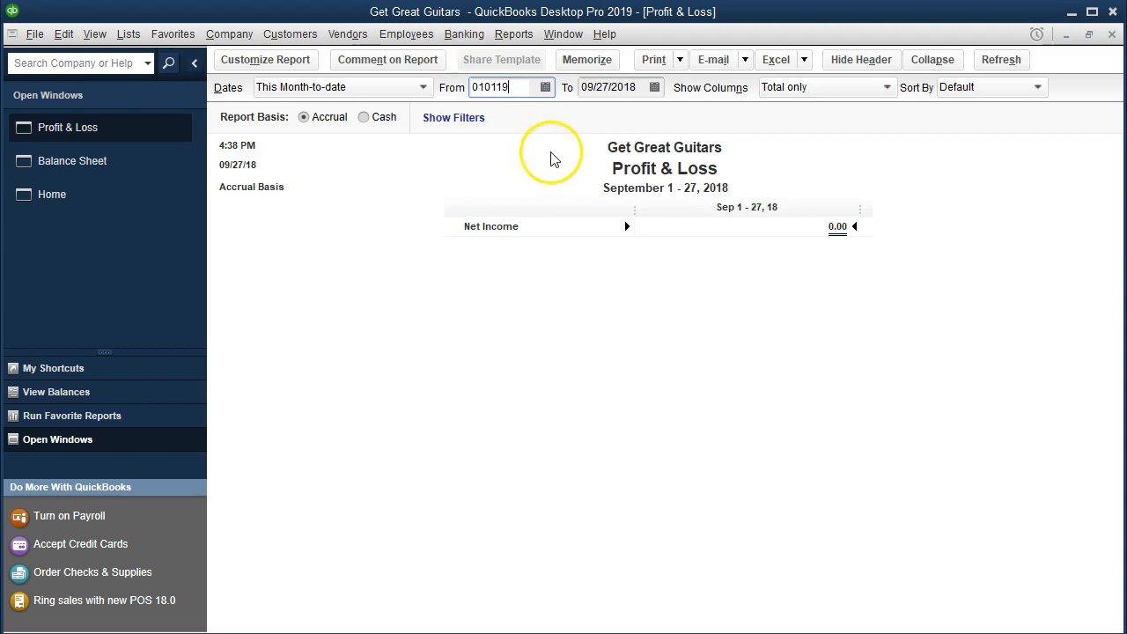
pyautogui.press('Tab')
pyautogui.click(542, 129)
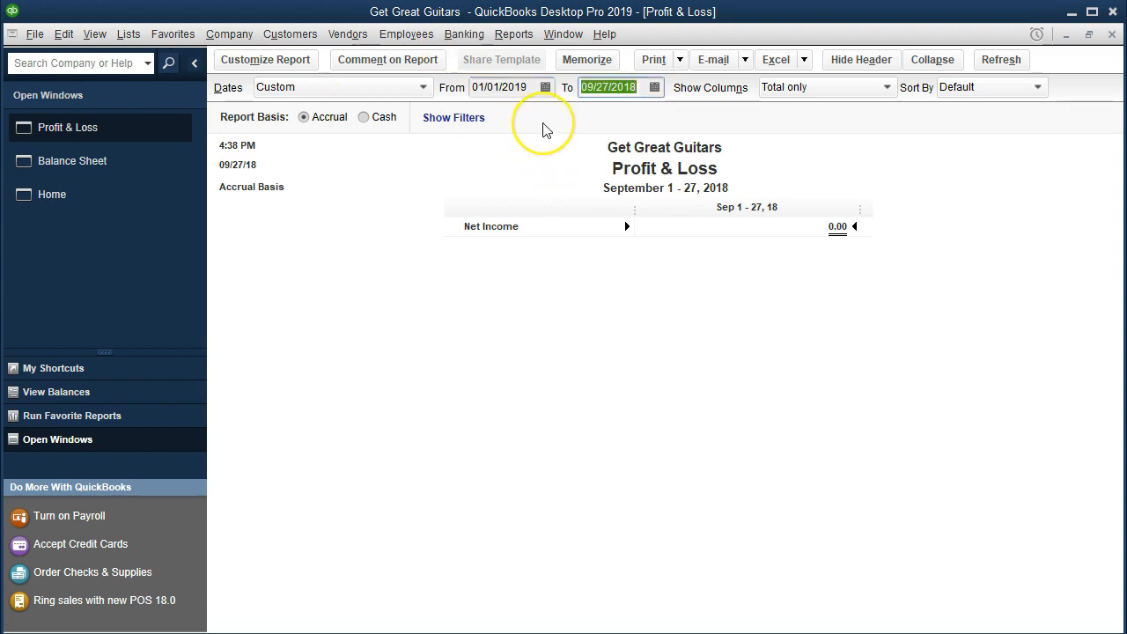
pyautogui.write('123119')
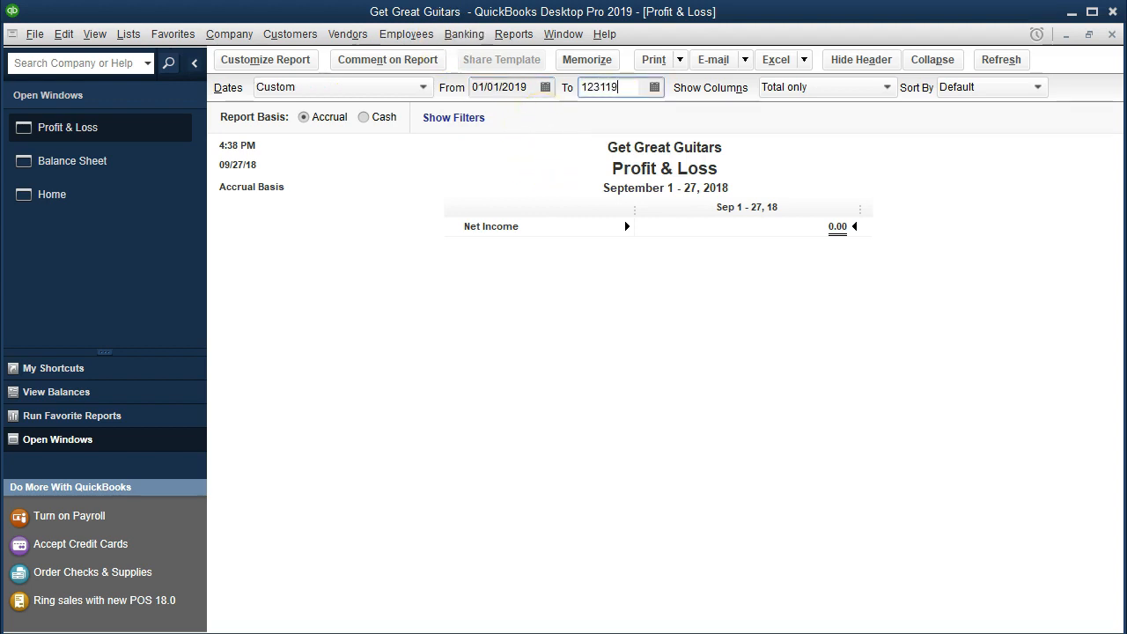
pyautogui.press('Tab')
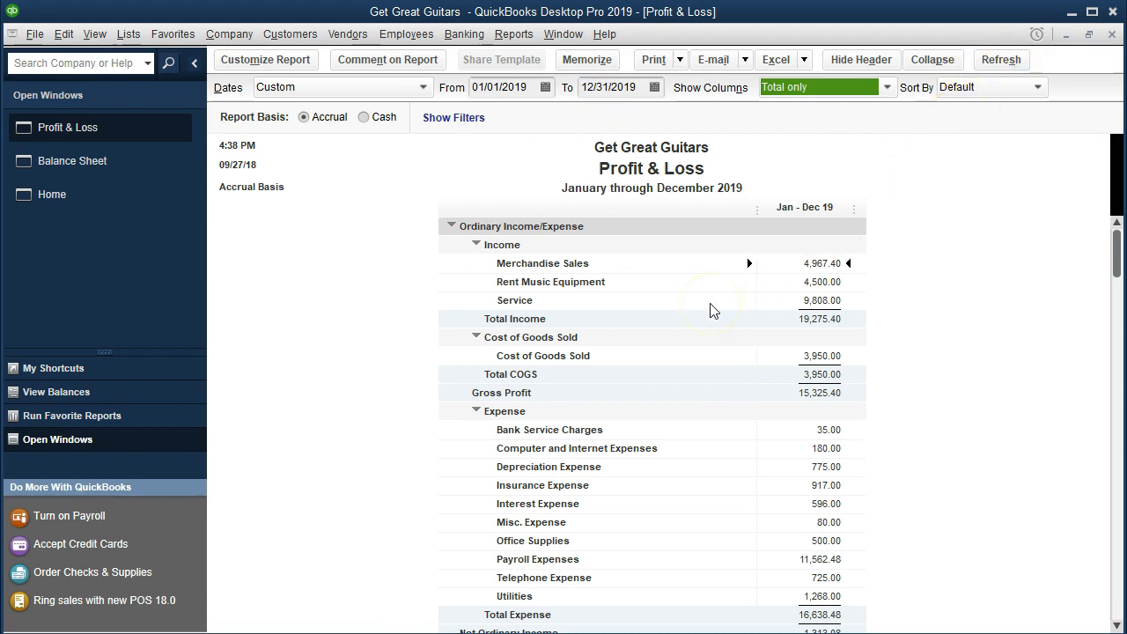
# - Drill into the Utilities expense amount on the Profit & Loss report to list its transactions
pyautogui.scroll(-1, 713, 310)
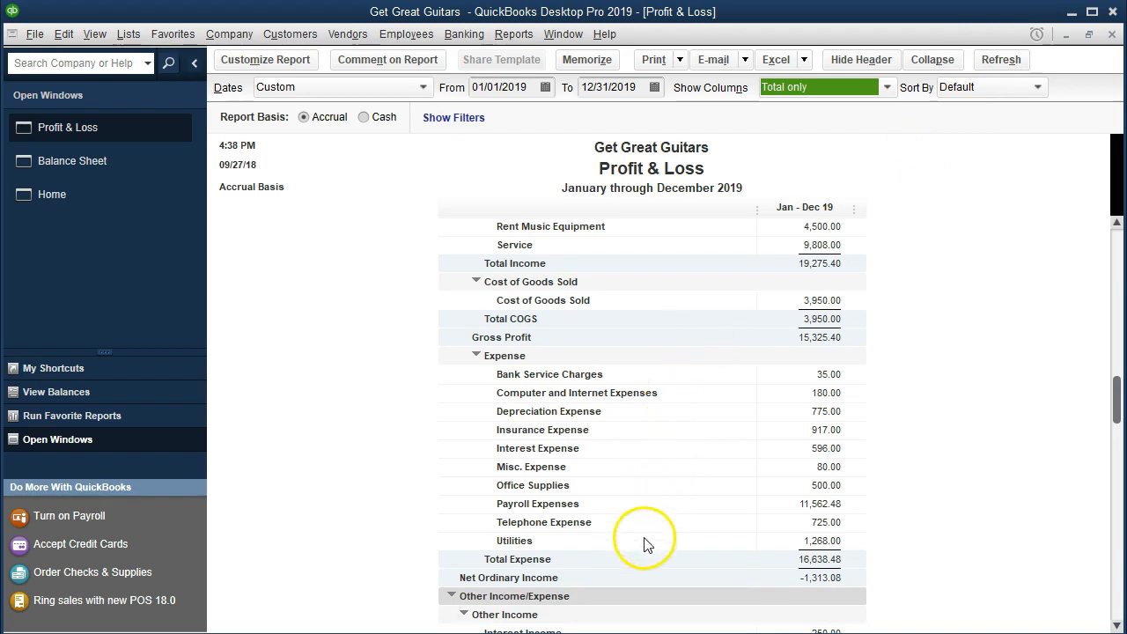
pyautogui.click(803, 541)
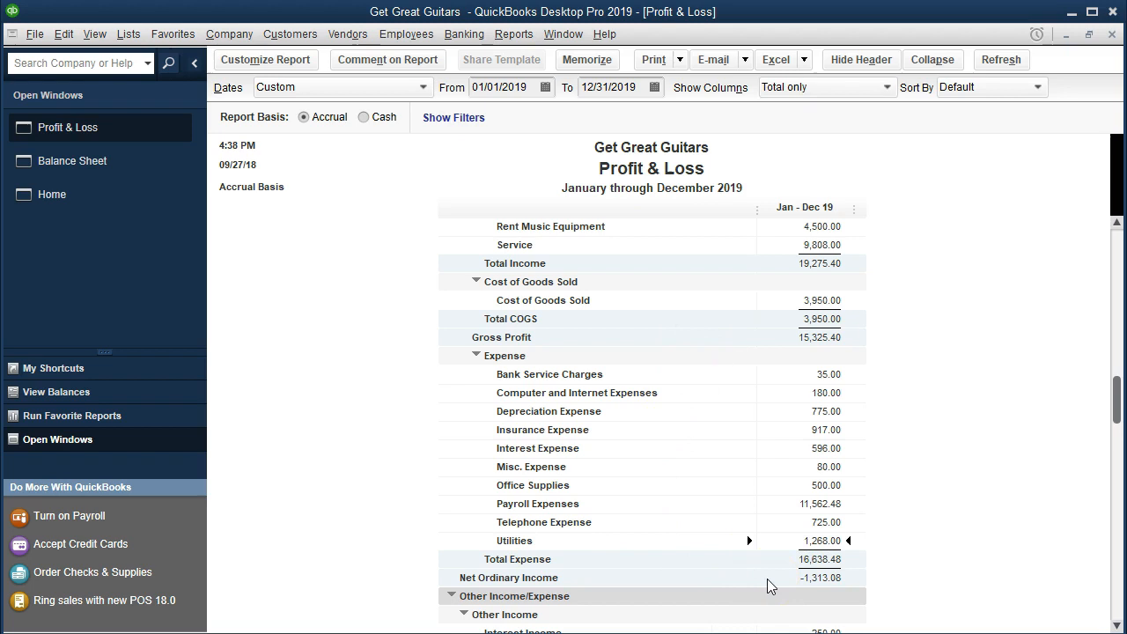
pyautogui.click(788, 542)
pyautogui.click(515, 350)
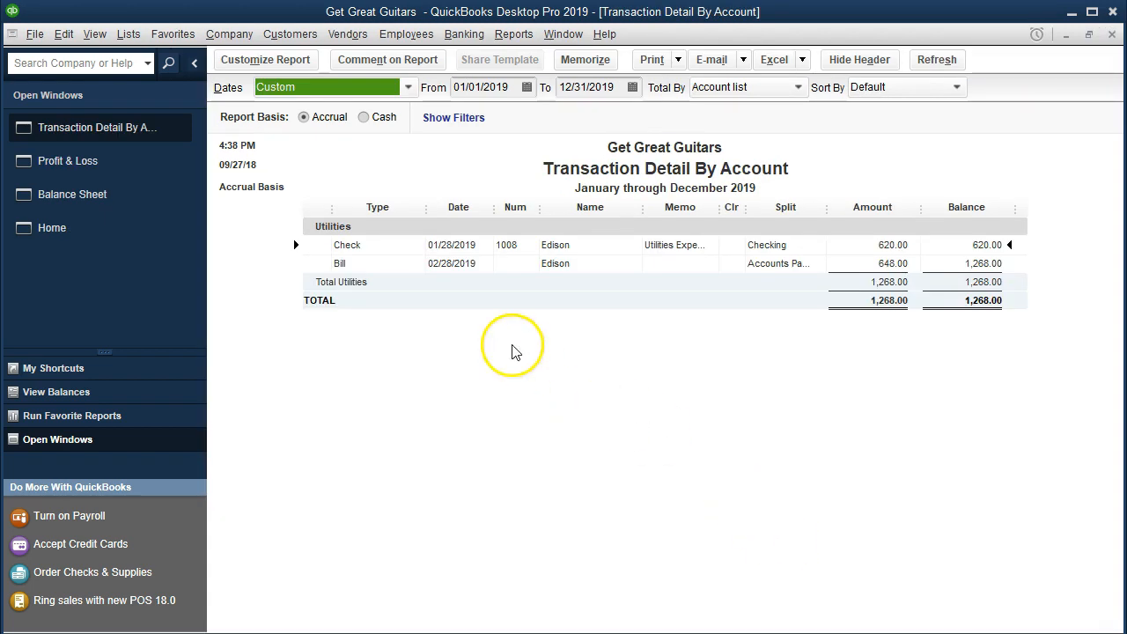
# - Inspect the 02/28/2019 Edison bill behind the utilities expense, and close it along with the Transaction Detail By Account report
pyautogui.click(388, 263)
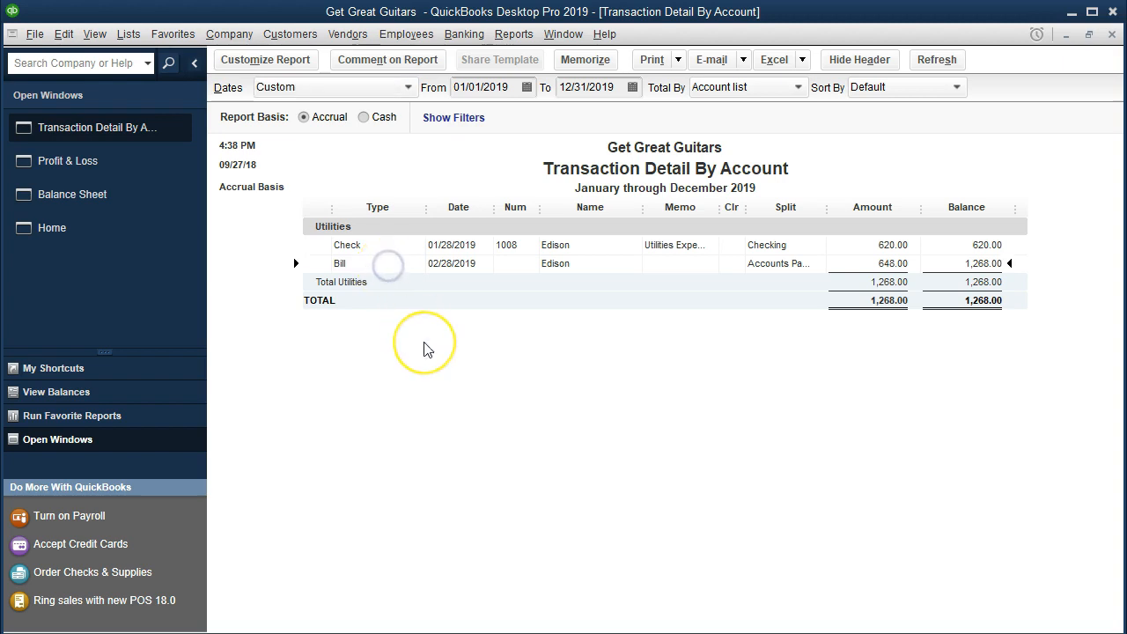
pyautogui.doubleClick(866, 262)
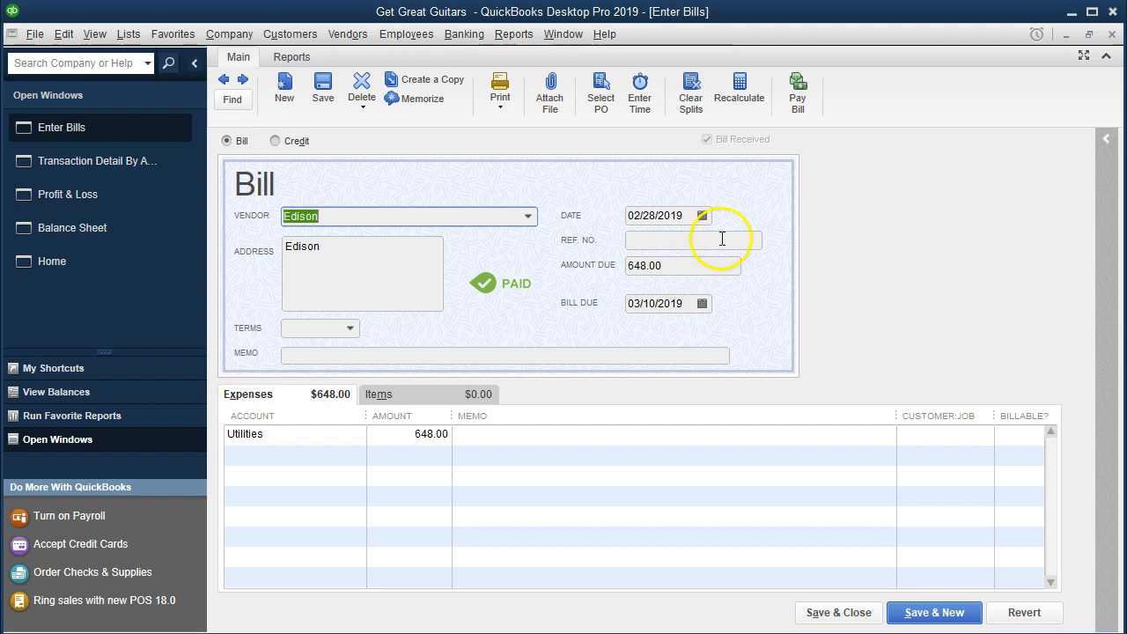
pyautogui.click(1112, 34)
pyautogui.click(1113, 36)
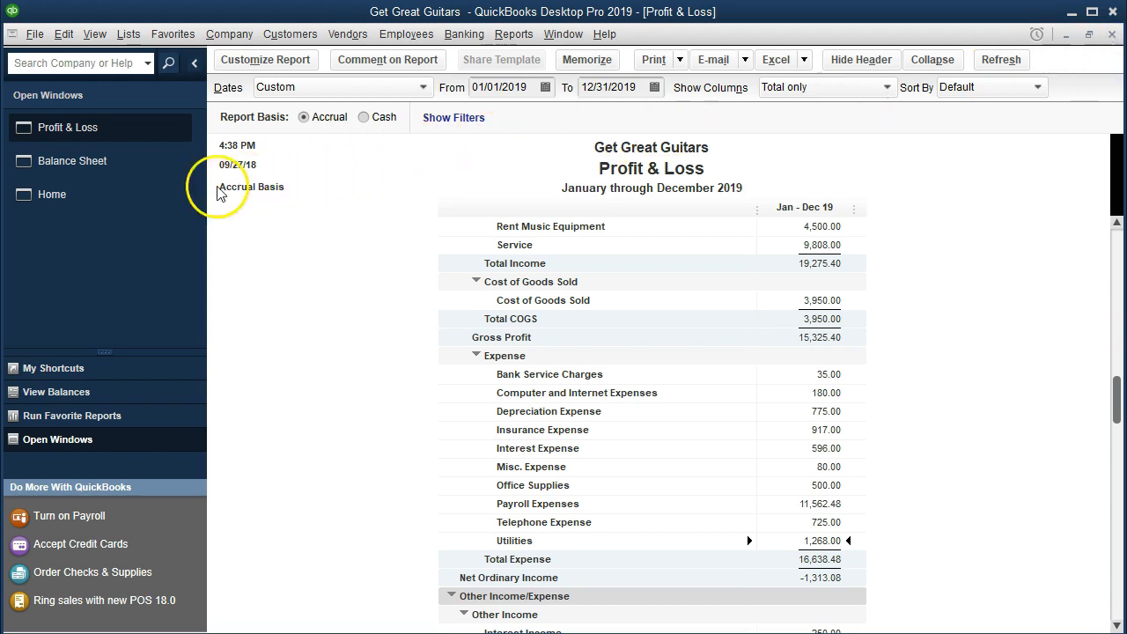
# - Review the unpaid bills in the Pay Bills form reached from the home page, and close the form without paying
pyautogui.click(146, 196)
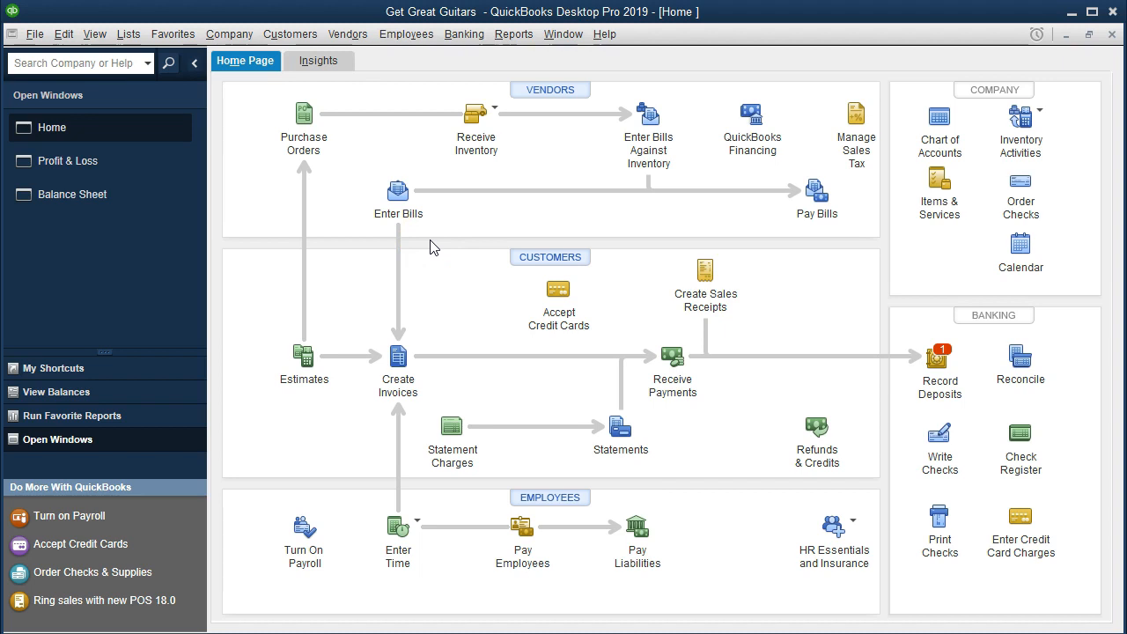
pyautogui.click(809, 216)
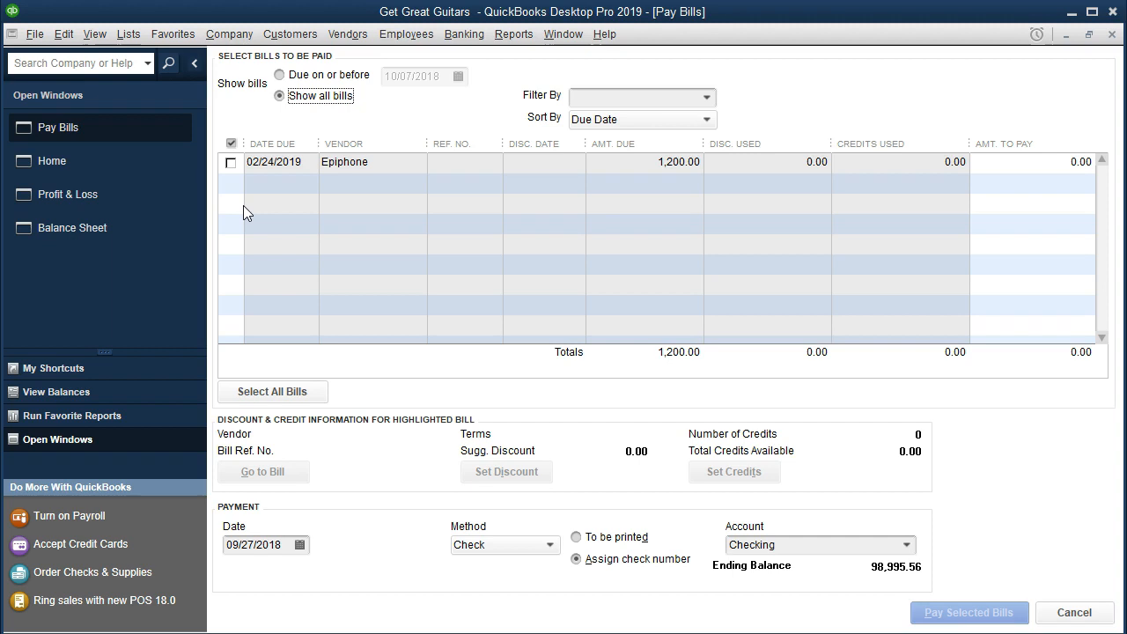
pyautogui.click(1112, 34)
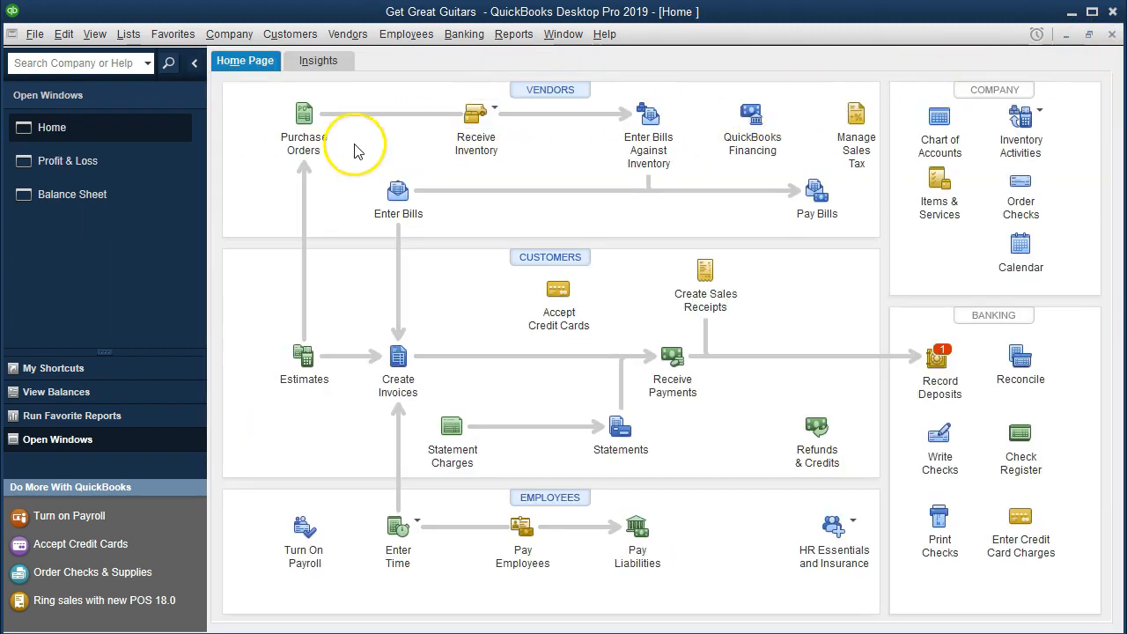
# - Return to the Balance Sheet and drill into the Checking balance to list its transactions
pyautogui.click(135, 202)
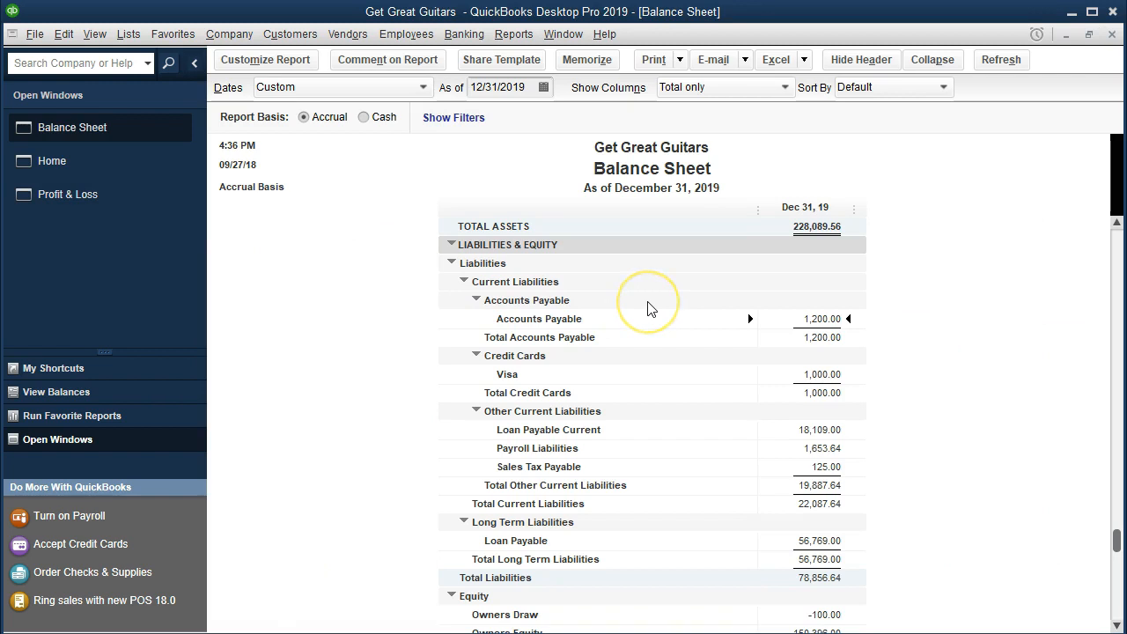
pyautogui.scroll(6, 648, 307)
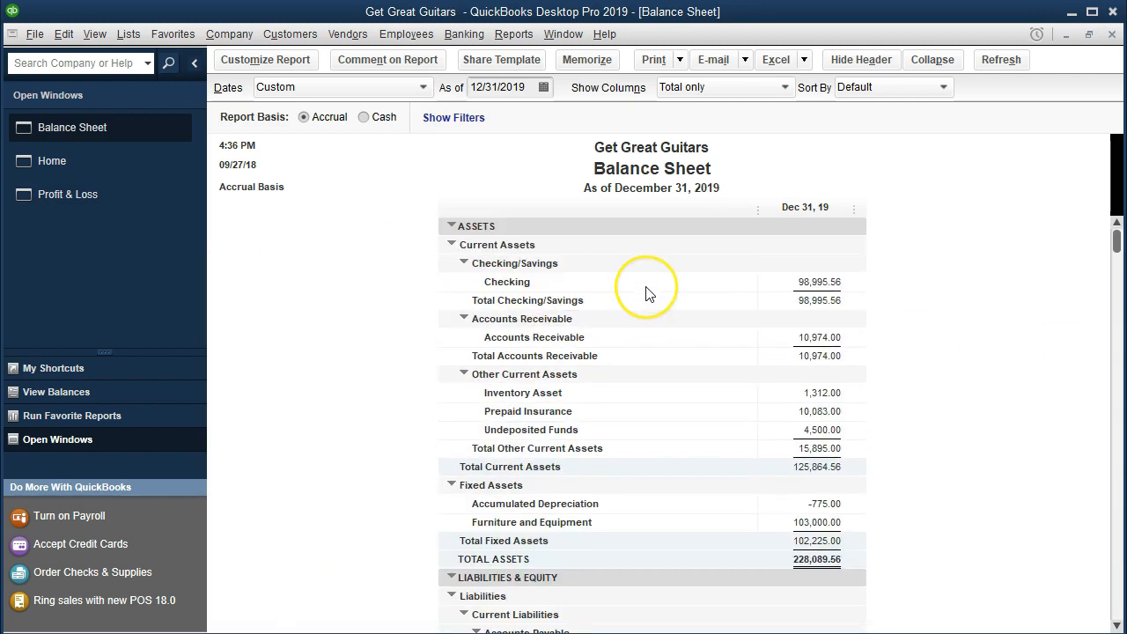
pyautogui.doubleClick(786, 282)
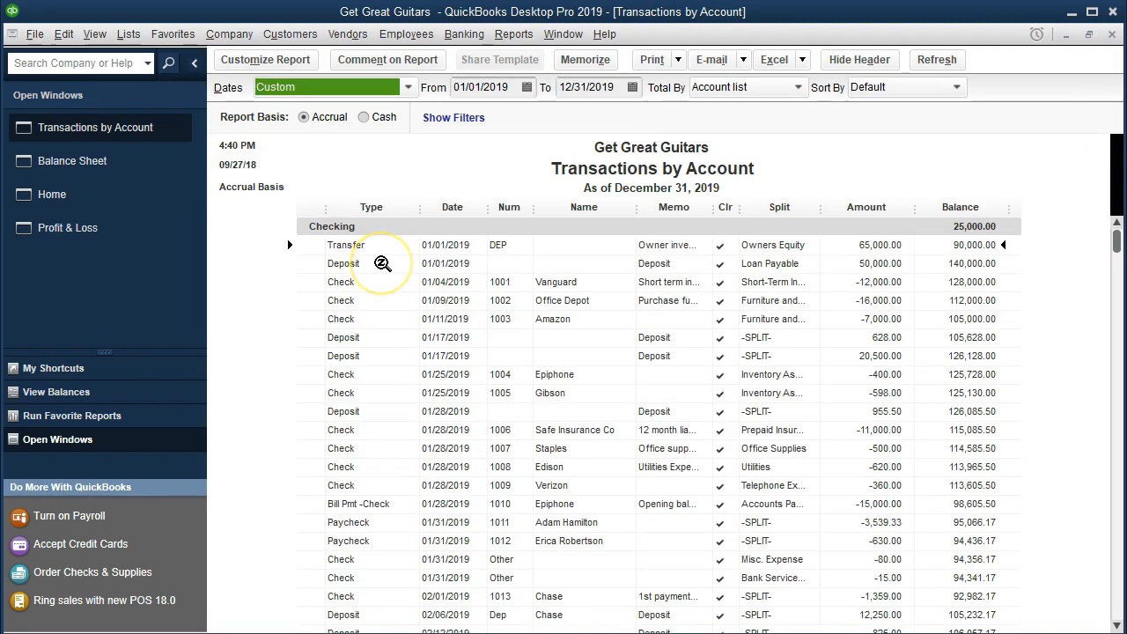
# - Inspect the 01/28/2019 Epiphone bill payment check in the checking transactions, and close it along with the Transactions by Account report
pyautogui.click(385, 281)
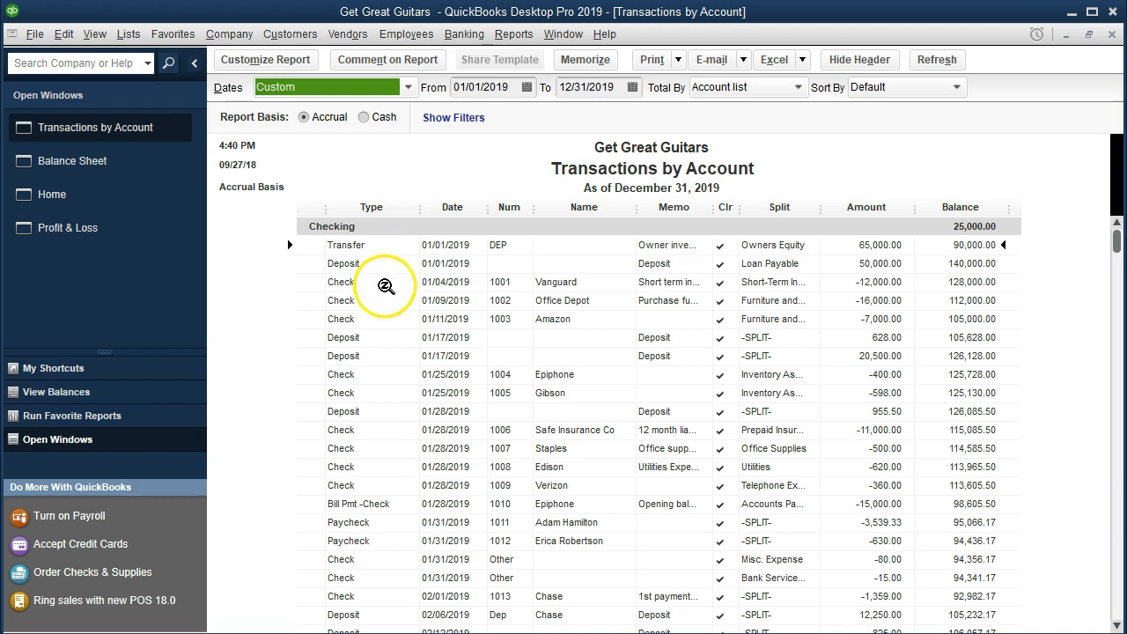
pyautogui.scroll(-1, 384, 294)
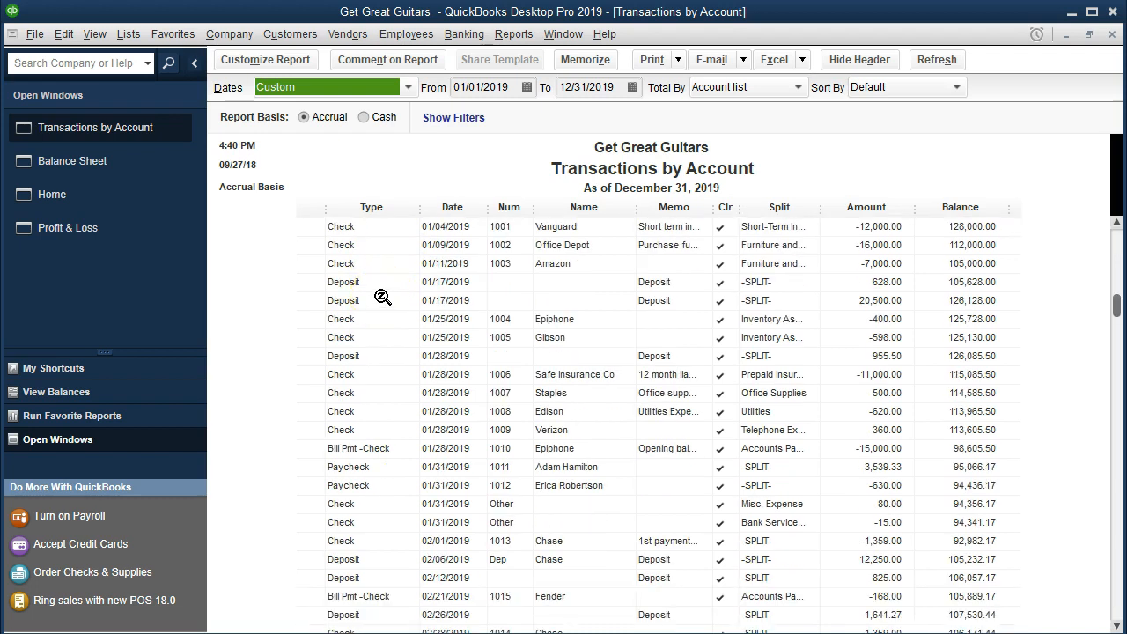
pyautogui.scroll(-1, 382, 298)
pyautogui.click(395, 393)
pyautogui.click(352, 413)
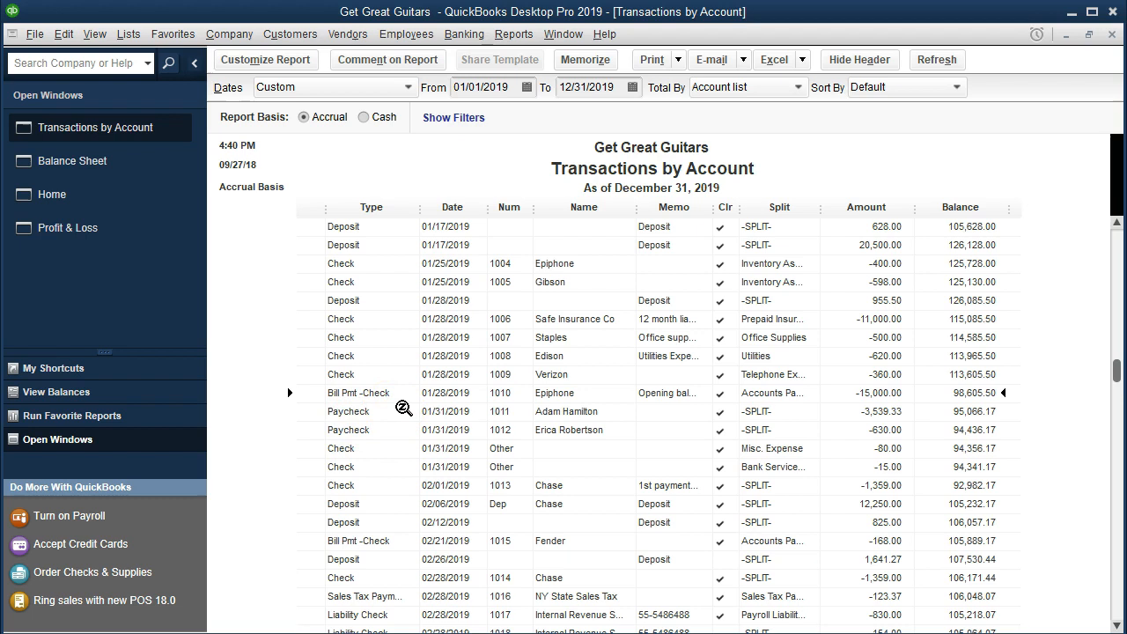
pyautogui.doubleClick(843, 394)
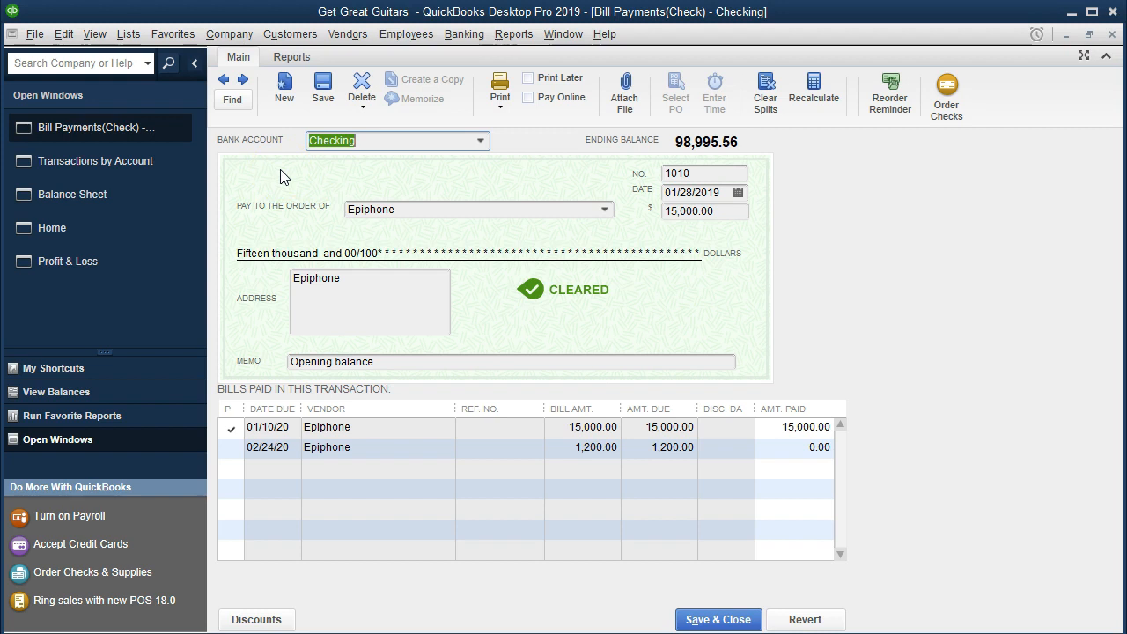
pyautogui.click(1111, 34)
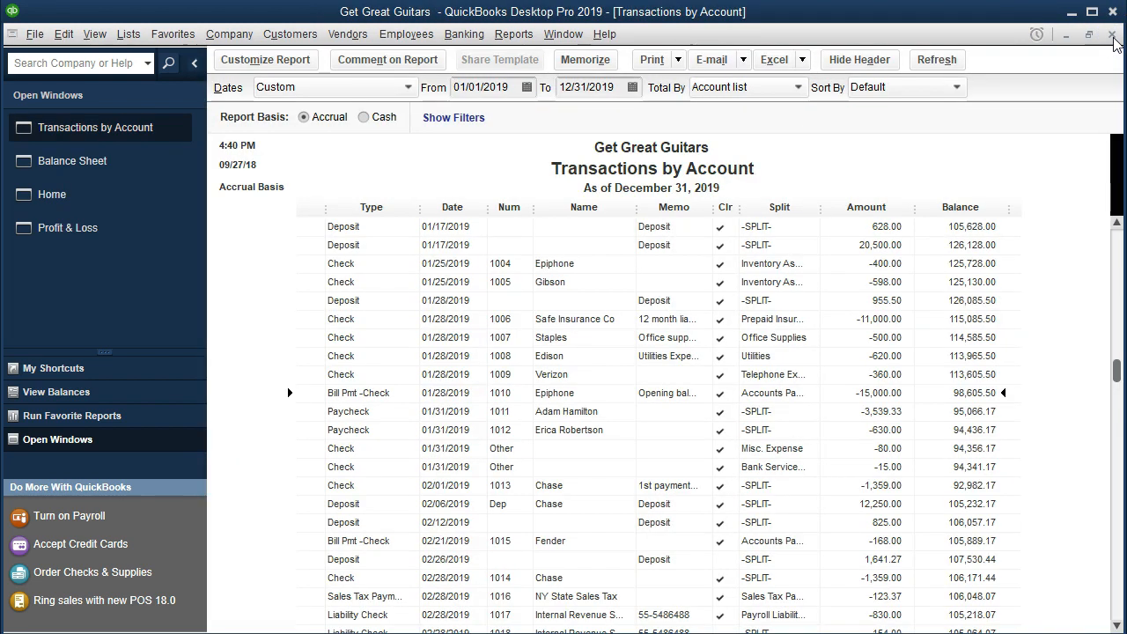
pyautogui.click(1111, 34)
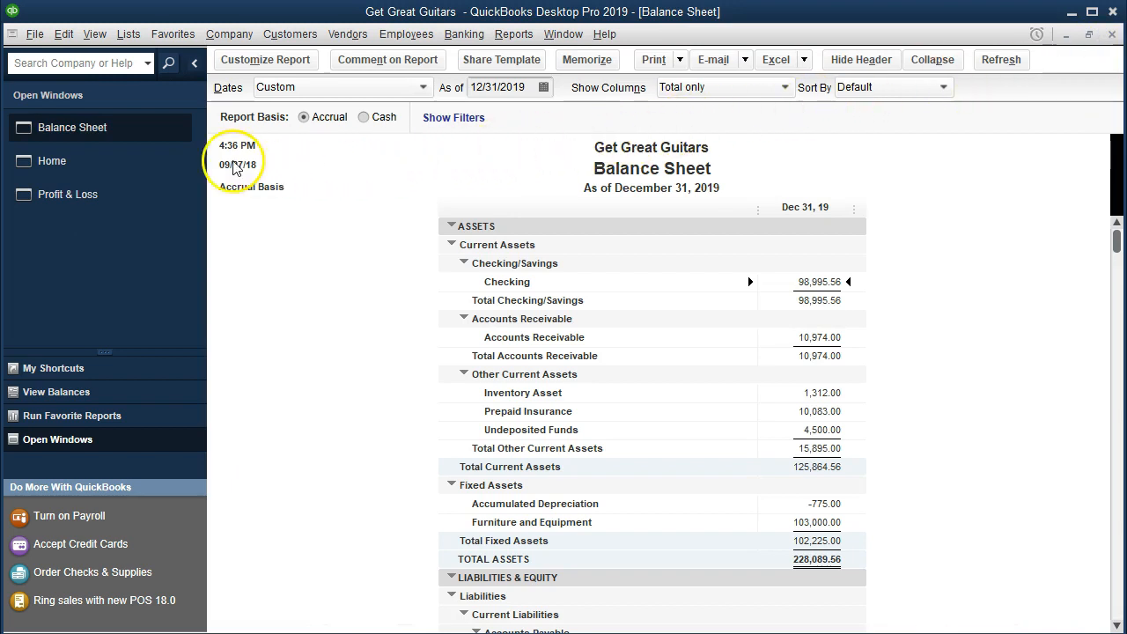
# - Return to the home page, view the bill payments in the Checking account register, and close the register
pyautogui.click(139, 164)
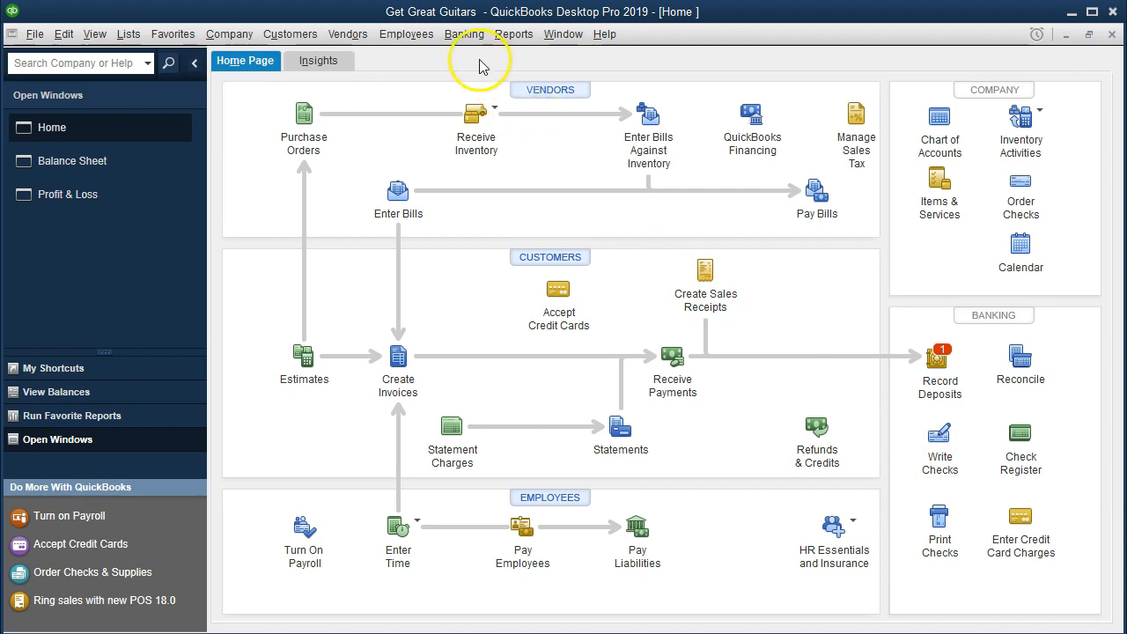
pyautogui.click(464, 35)
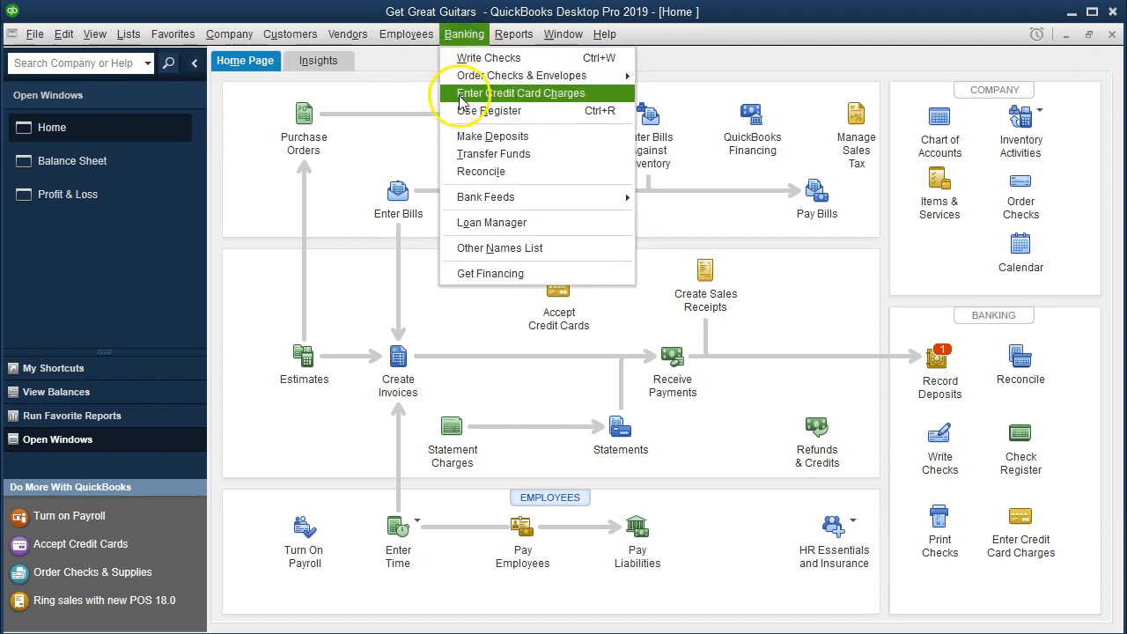
pyautogui.click(532, 111)
pyautogui.click(448, 144)
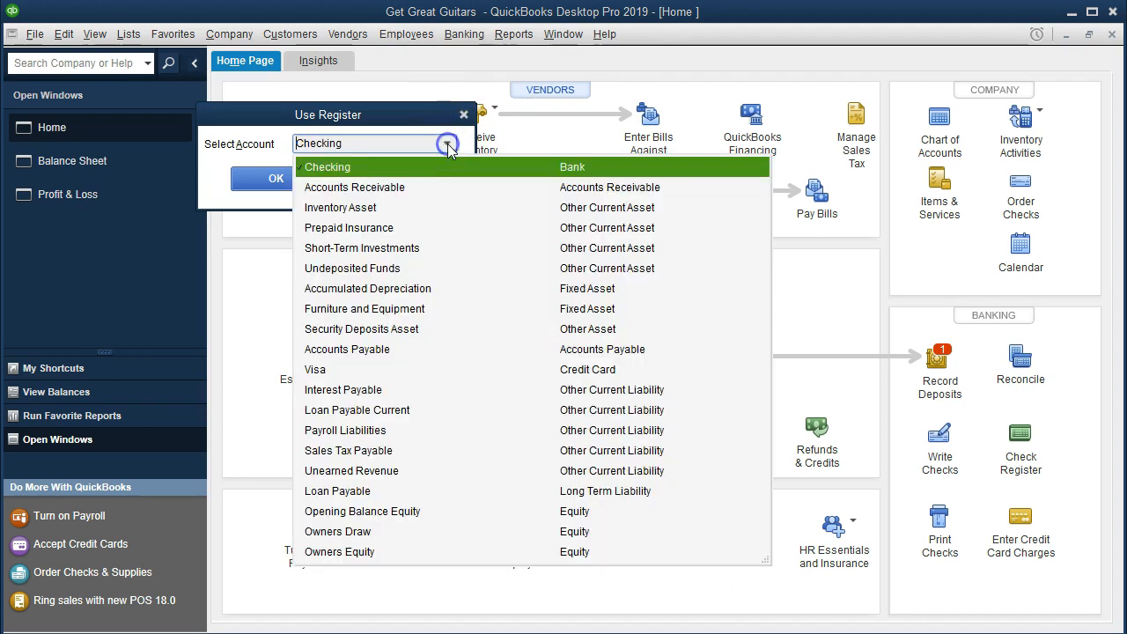
pyautogui.click(447, 145)
pyautogui.click(313, 181)
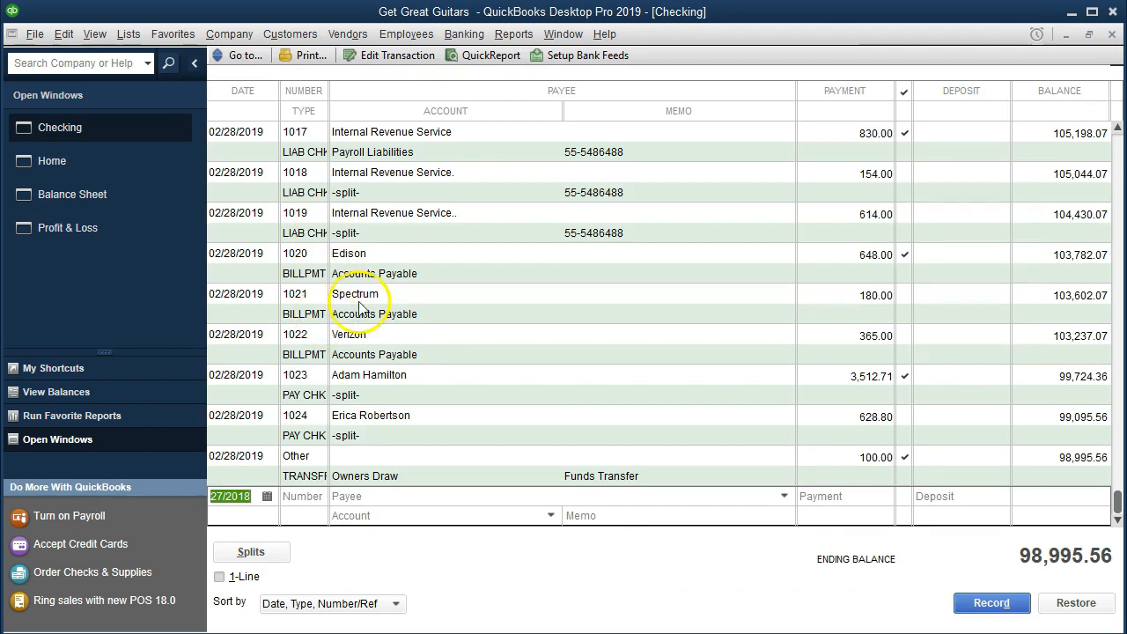
pyautogui.click(1111, 35)
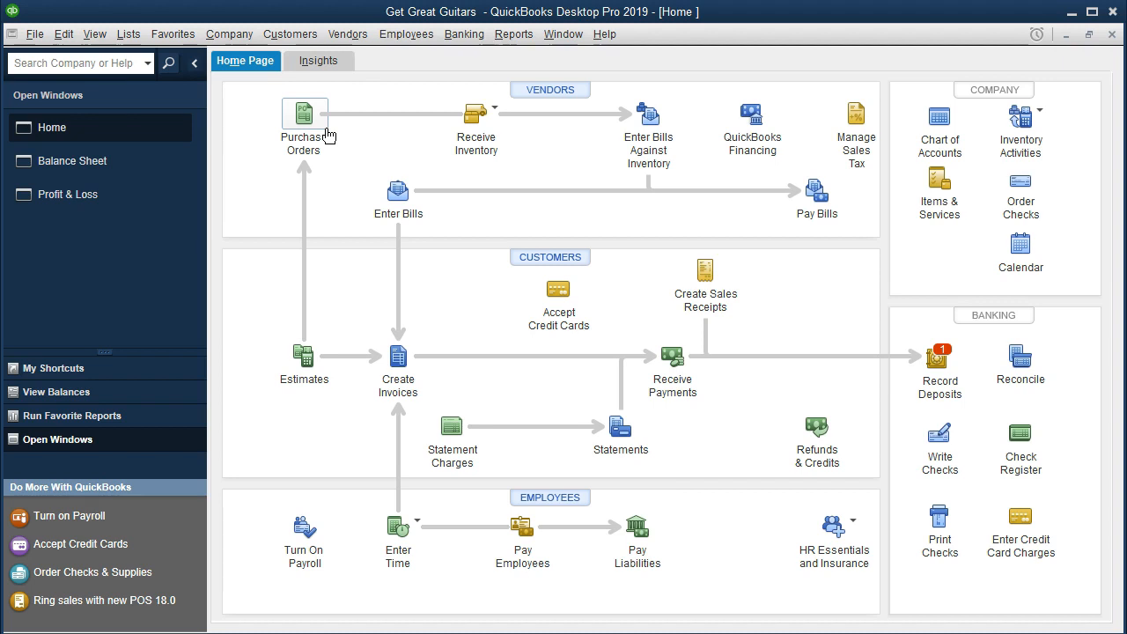
pyautogui.click(326, 134)
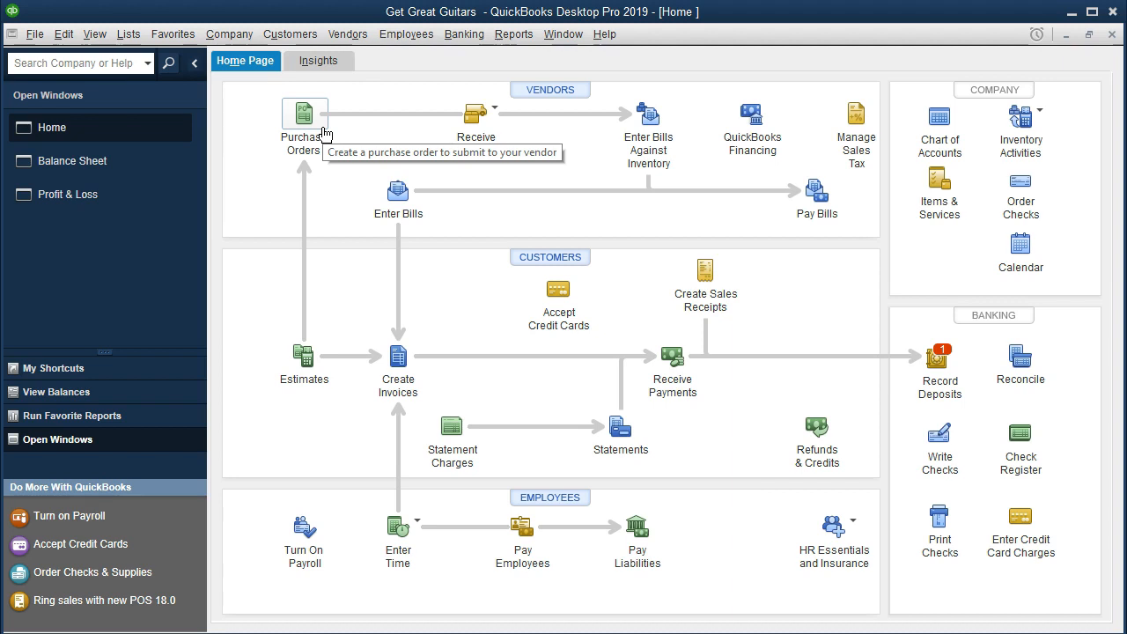
pyautogui.click(376, 144)
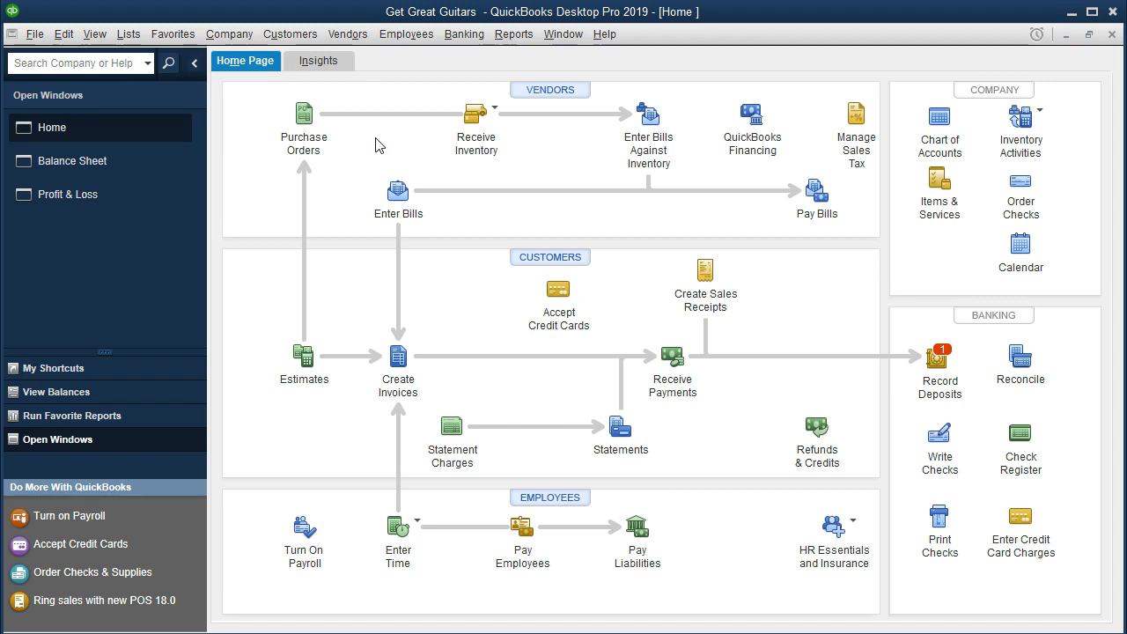
pyautogui.click(331, 134)
# - Open a blank bill for receiving inventory with a bill from the vendors section of the home page
pyautogui.click(497, 112)
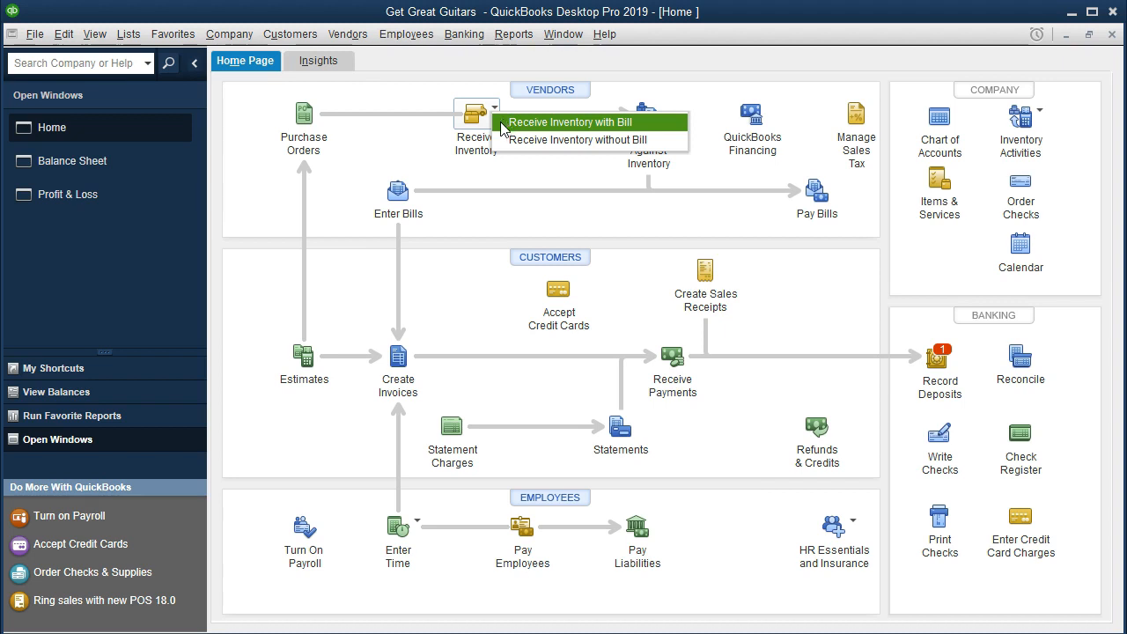
pyautogui.click(396, 196)
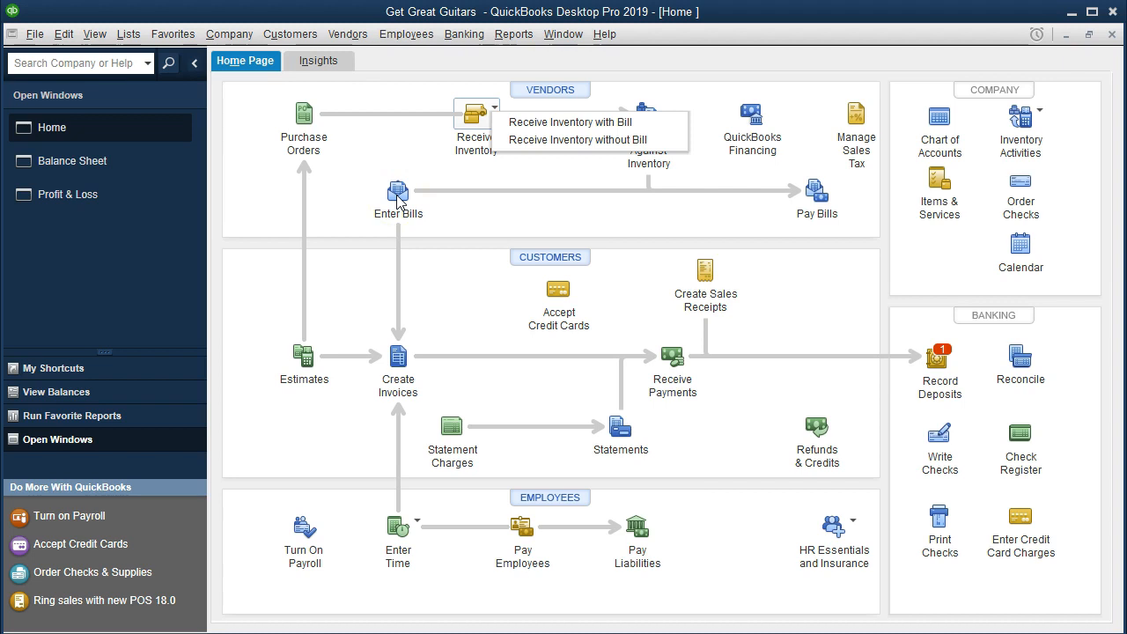
pyautogui.click(596, 123)
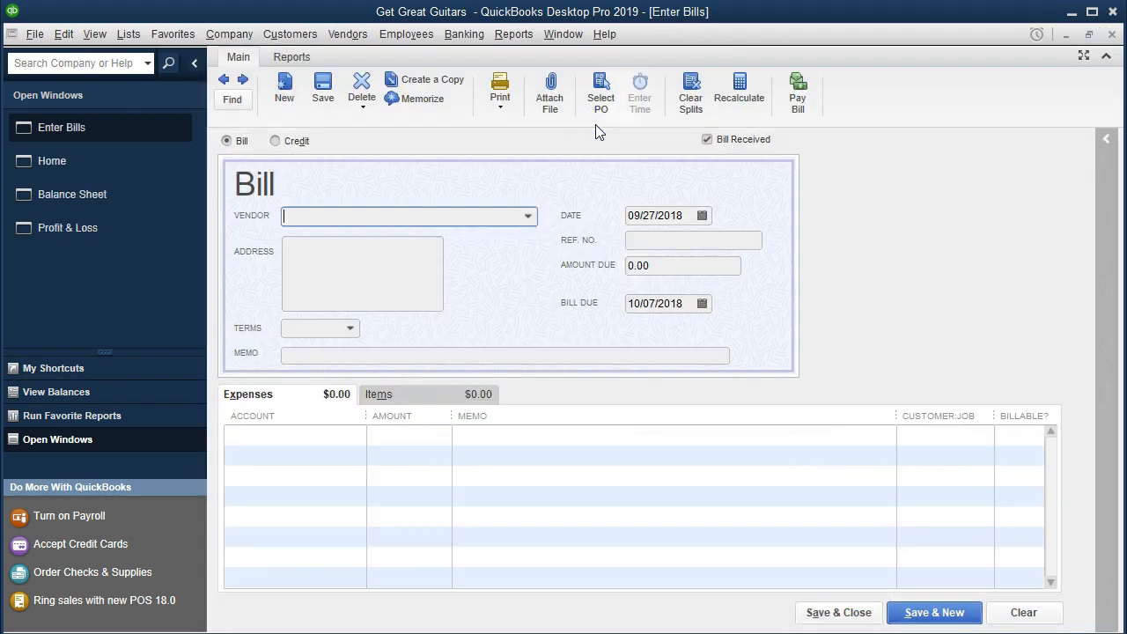
# - Page back through the recorded bills to the 02/14/2019 Epiphone inventory bill, examine its item line, and close the form
pyautogui.click(222, 81)
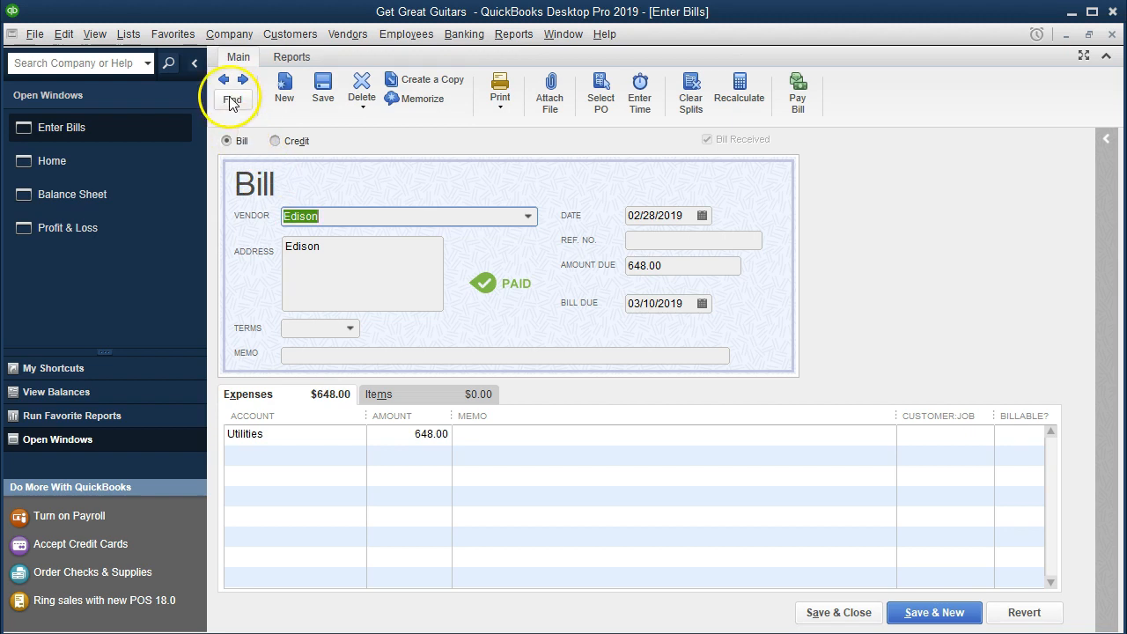
pyautogui.click(223, 81)
pyautogui.click(223, 81)
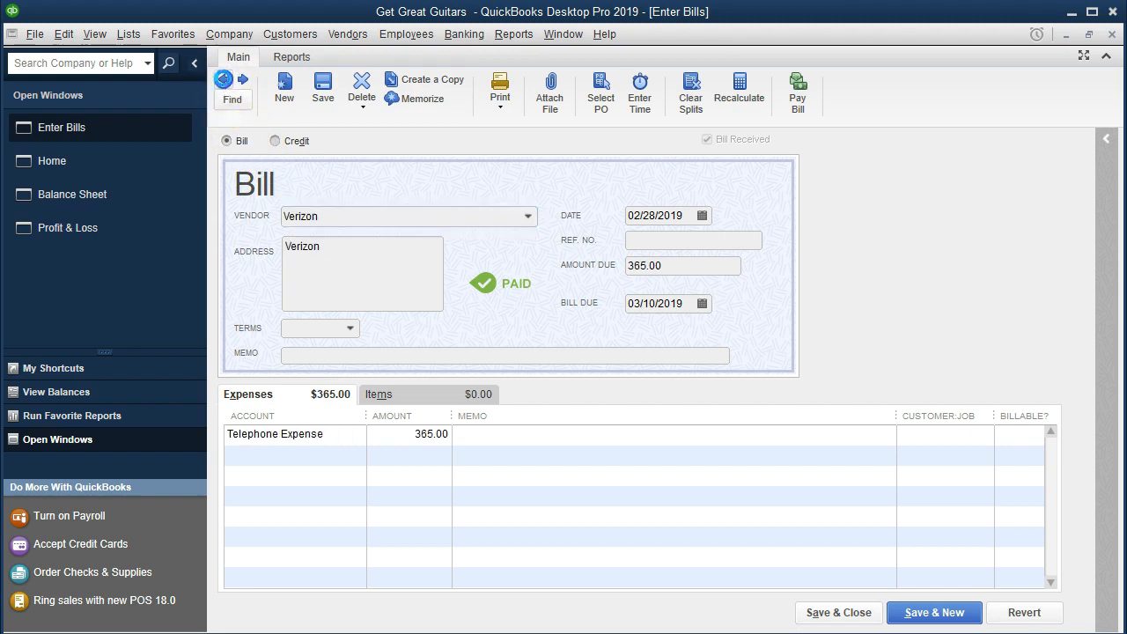
pyautogui.click(224, 81)
pyautogui.click(243, 79)
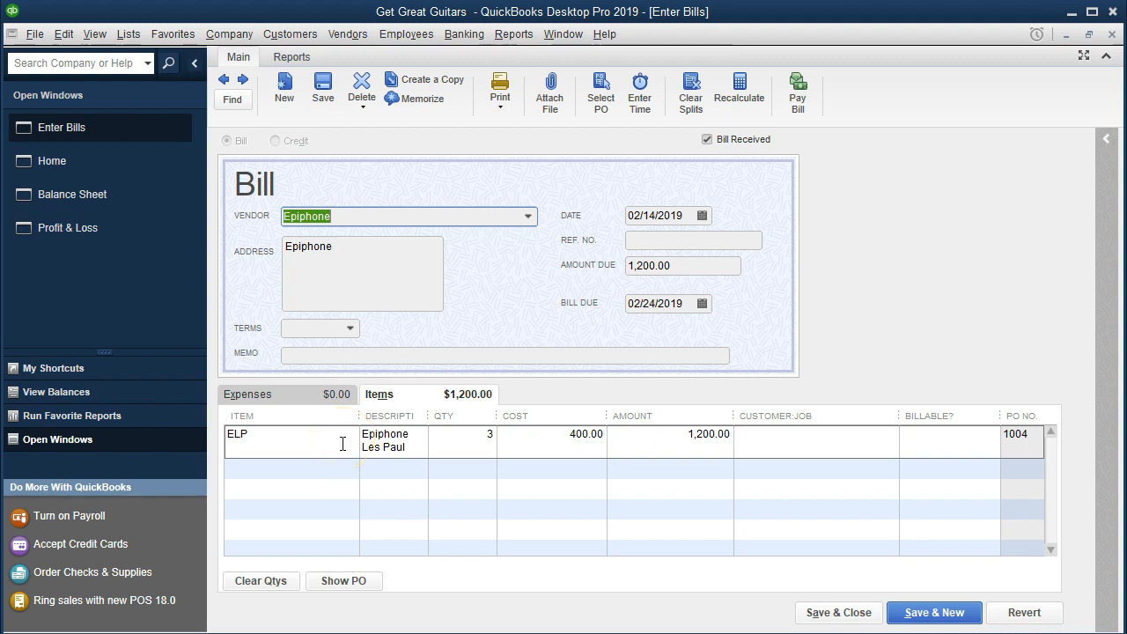
pyautogui.click(311, 450)
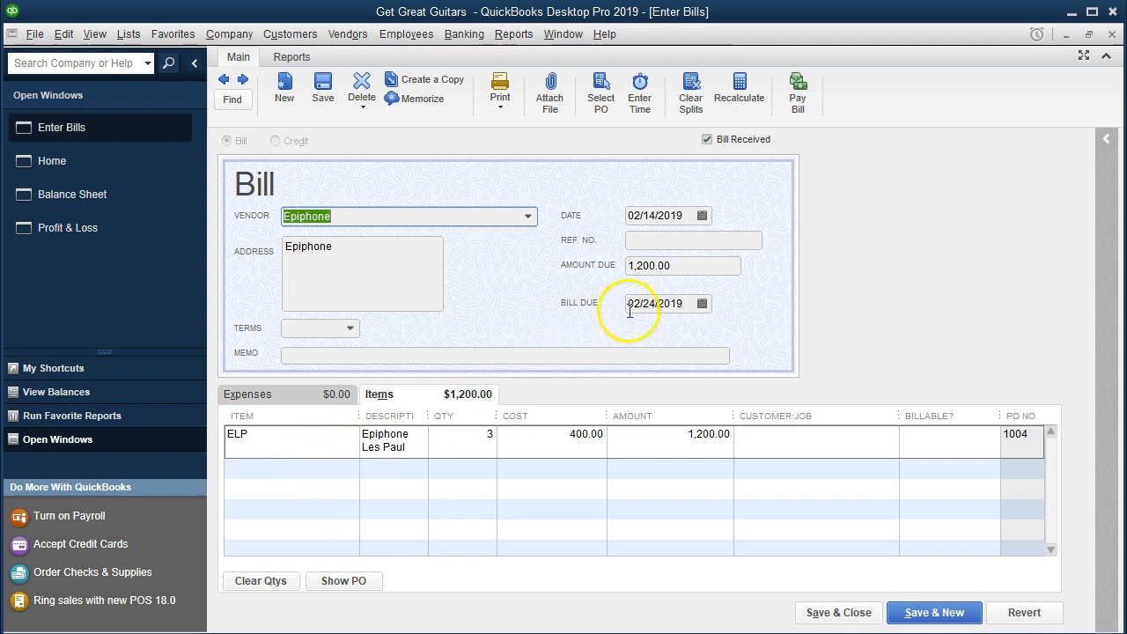
pyautogui.click(1109, 35)
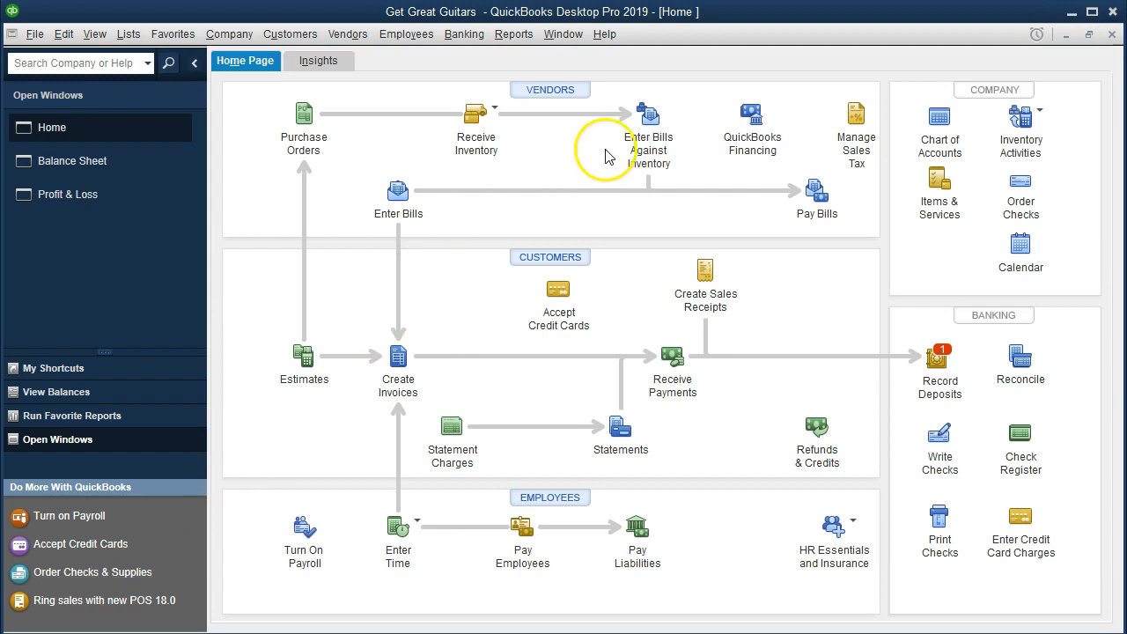
pyautogui.click(494, 108)
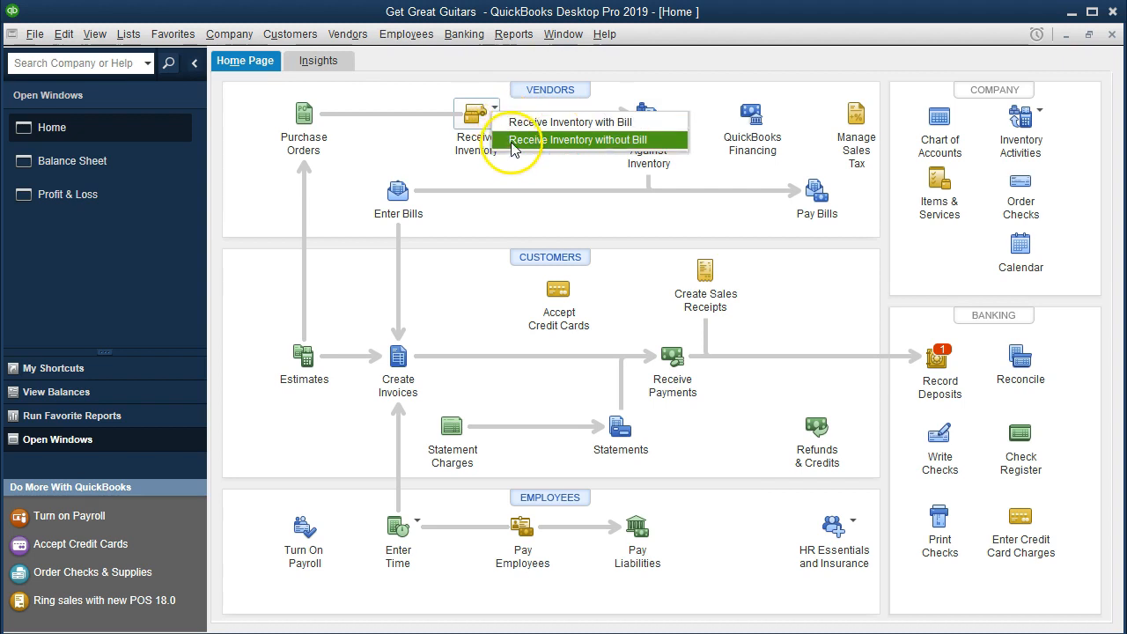
pyautogui.click(533, 170)
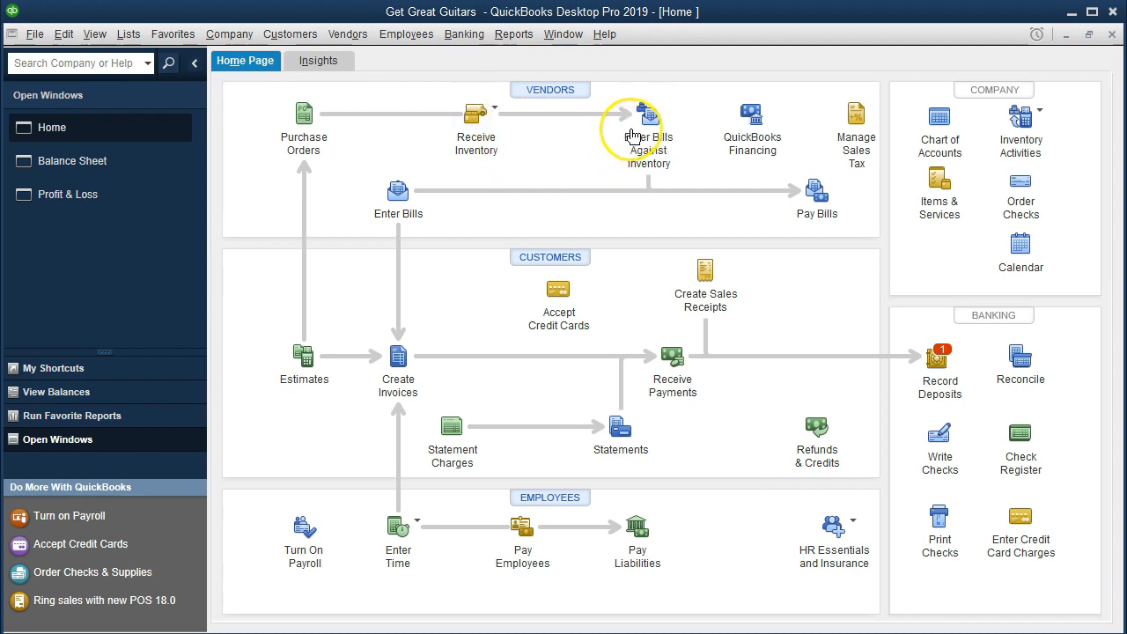